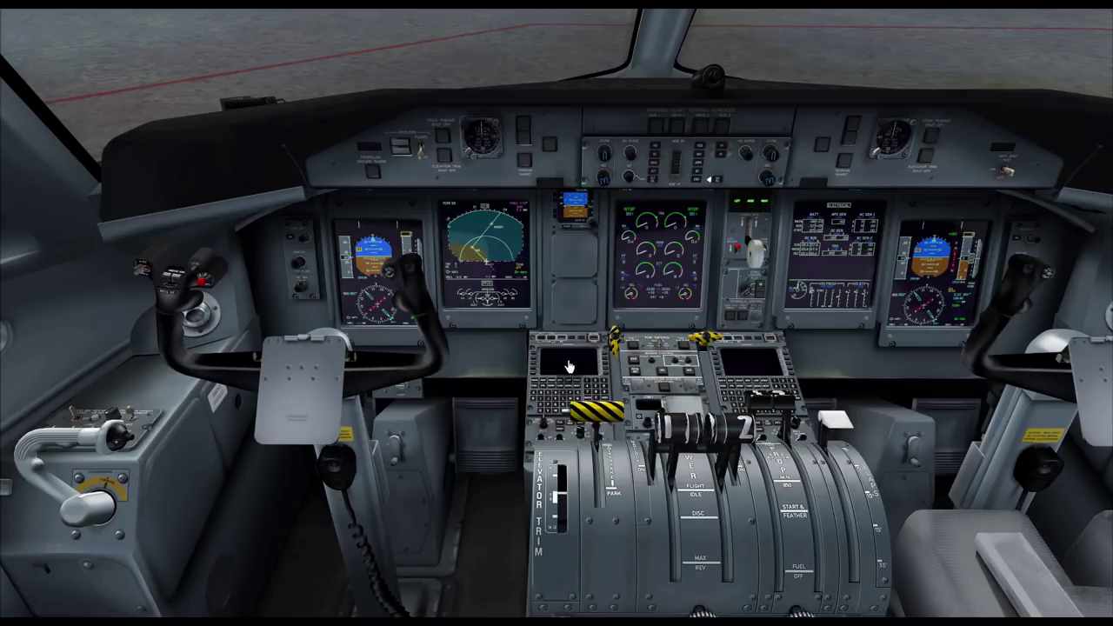
# - Pop up the captain's navigation display showing the FMS1 route through VAR and MADDY
pyautogui.click(475, 254)
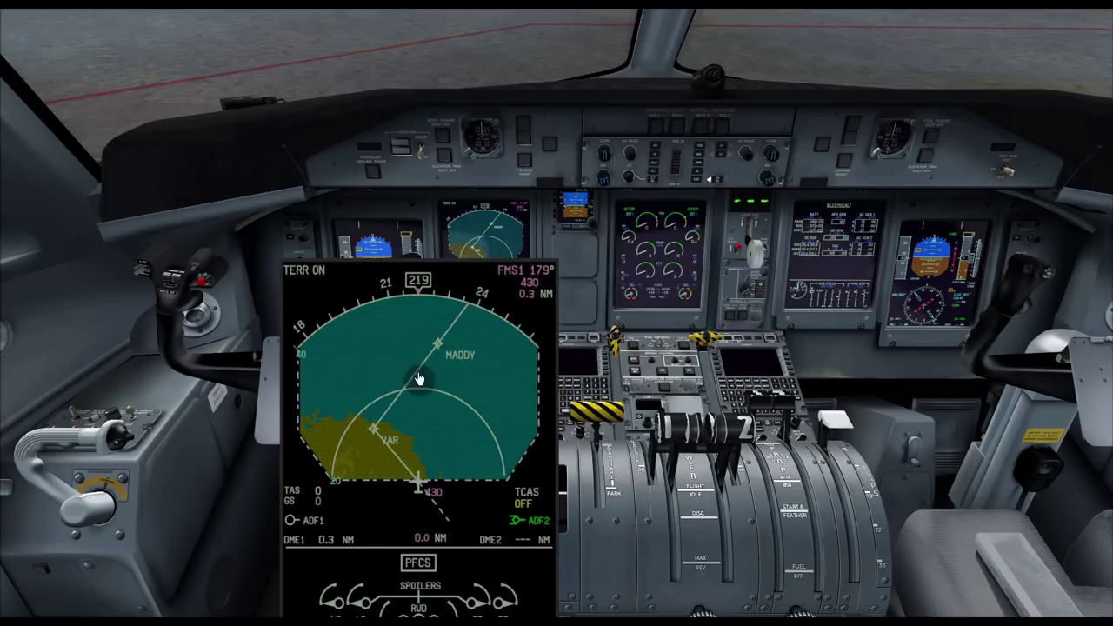
# - Close the navigation display and bring up the Universal FMS pop-up near the centre
pyautogui.click(393, 452)
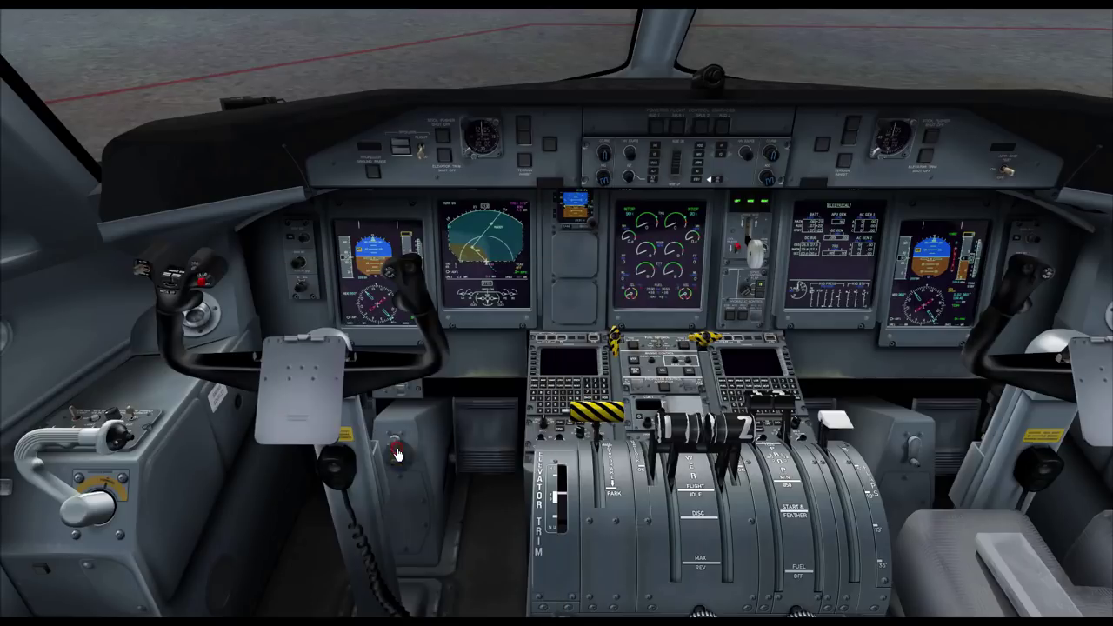
pyautogui.click(564, 374)
pyautogui.moveTo(698, 268); pyautogui.dragTo(587, 260)
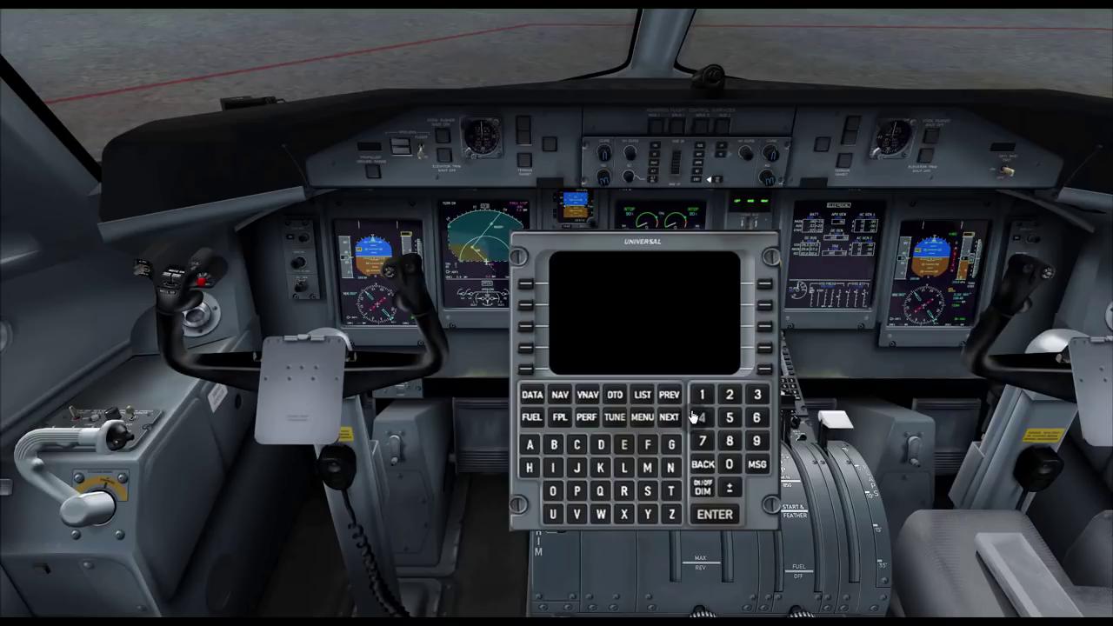
pyautogui.click(704, 488)
pyautogui.moveTo(708, 249); pyautogui.dragTo(440, 240)
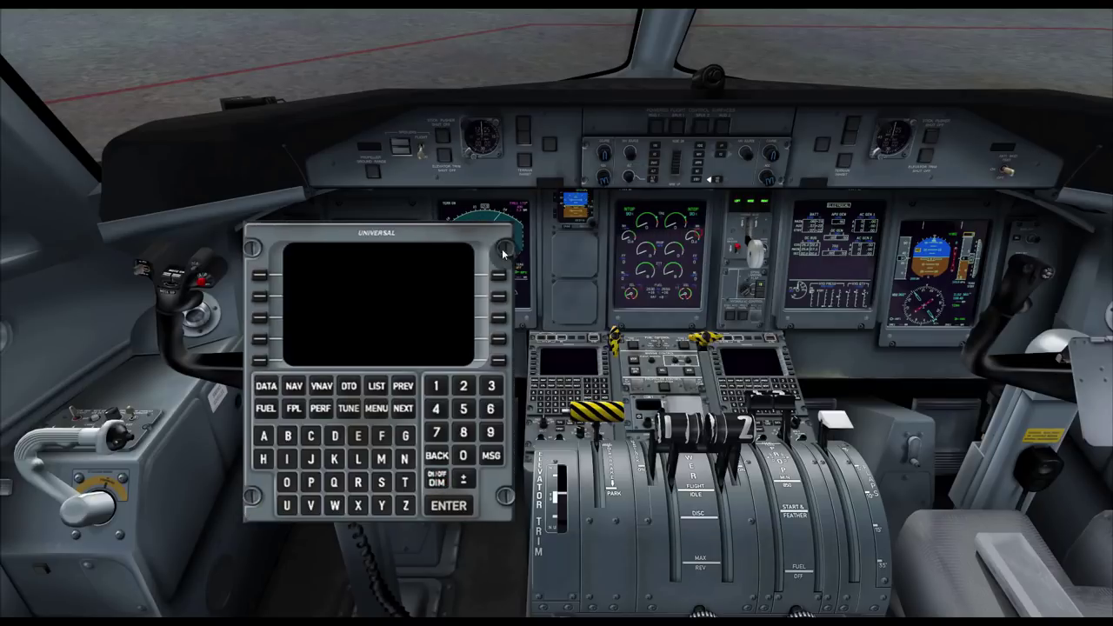
# - Switch the FMS on and let it boot to the INIT 1/1 page
pyautogui.click(733, 368)
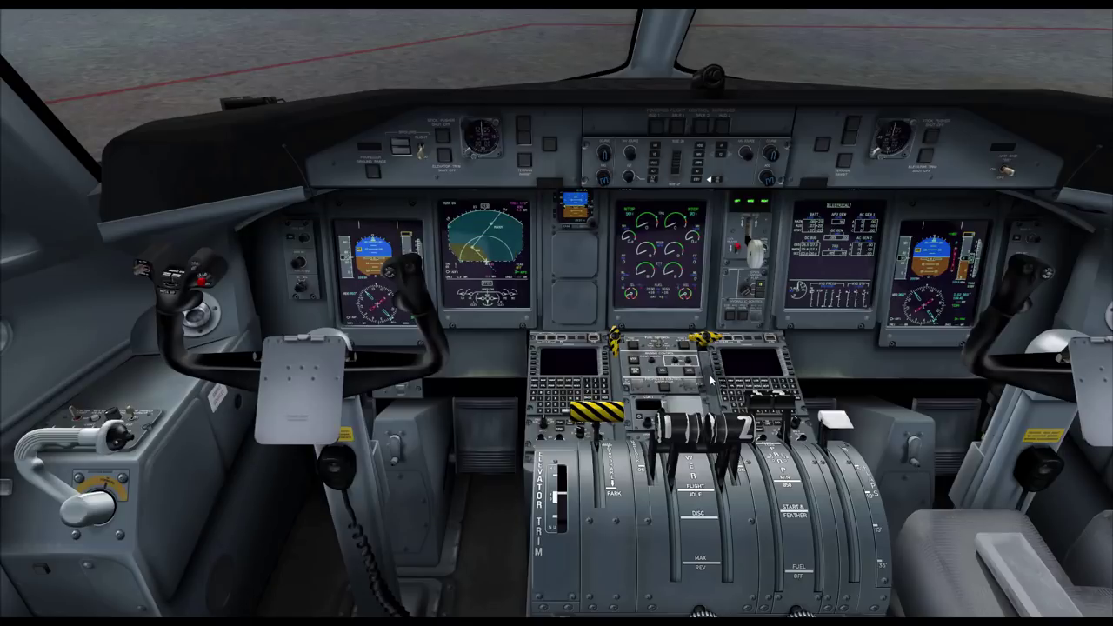
pyautogui.click(748, 358)
pyautogui.click(436, 477)
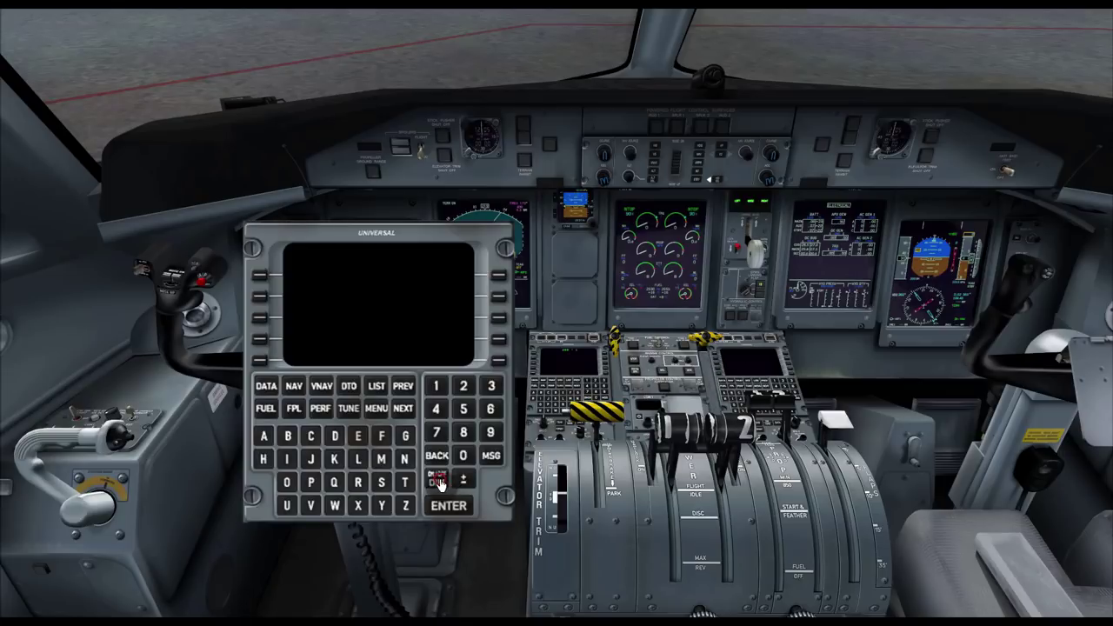
pyautogui.click(582, 368)
pyautogui.click(581, 372)
pyautogui.moveTo(376, 244); pyautogui.dragTo(513, 245)
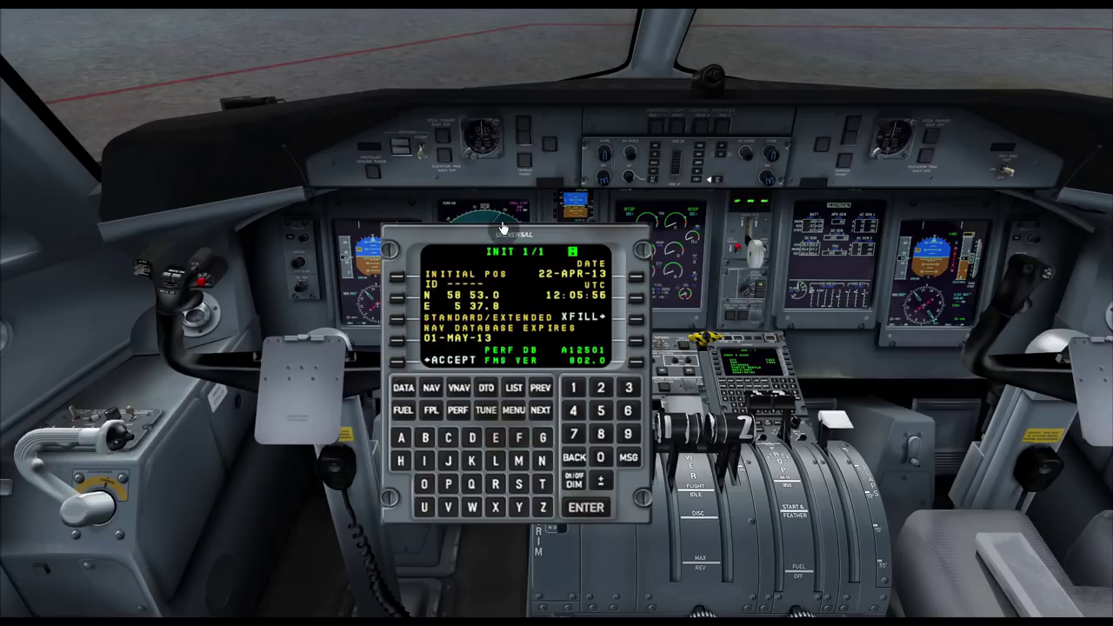
# - Show the stored ENZV–VAR–MADDY–KLONN flight plan on the FMS and open FPL MENU 1/2
pyautogui.press('shift+KP_2')
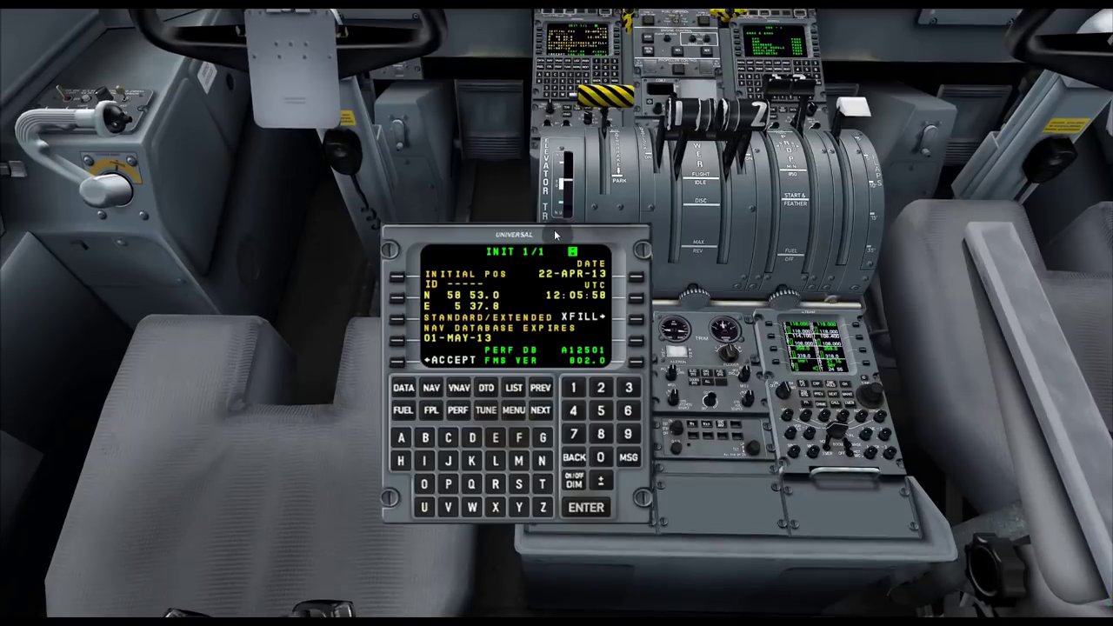
pyautogui.moveTo(555, 235); pyautogui.dragTo(569, 143)
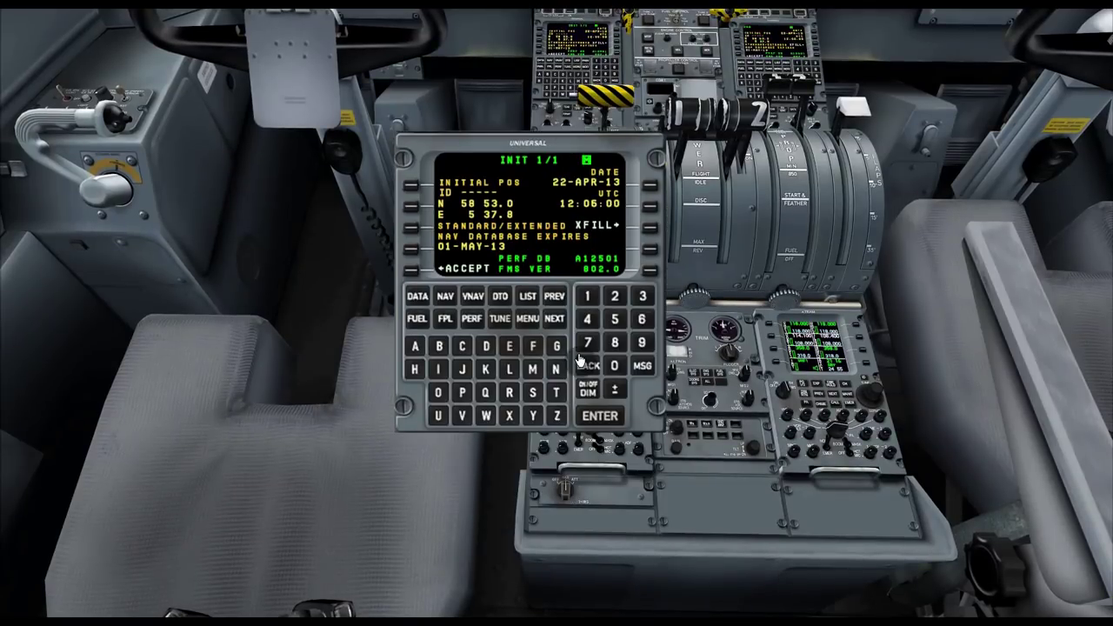
pyautogui.press('shift+KP_8')
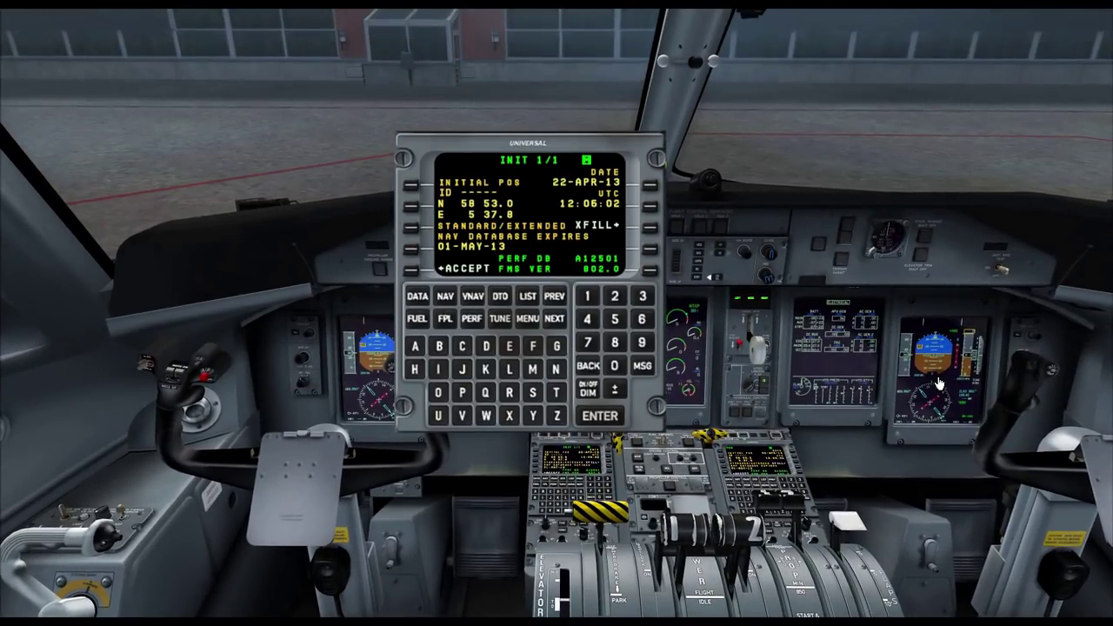
pyautogui.moveTo(529, 140); pyautogui.dragTo(728, 154)
pyautogui.click(490, 350)
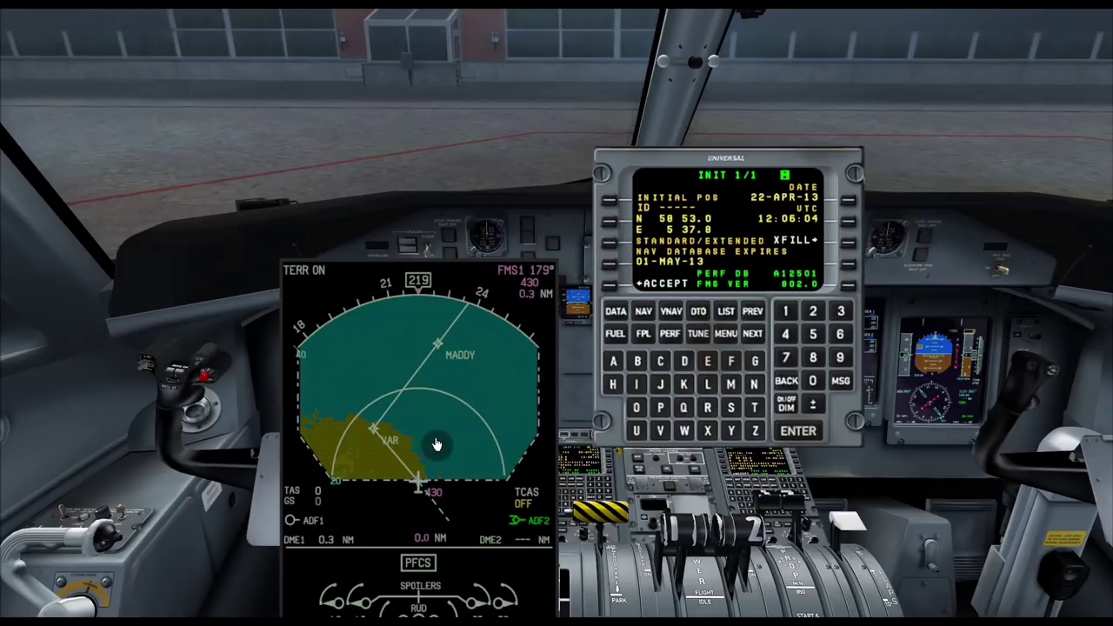
pyautogui.click(441, 421)
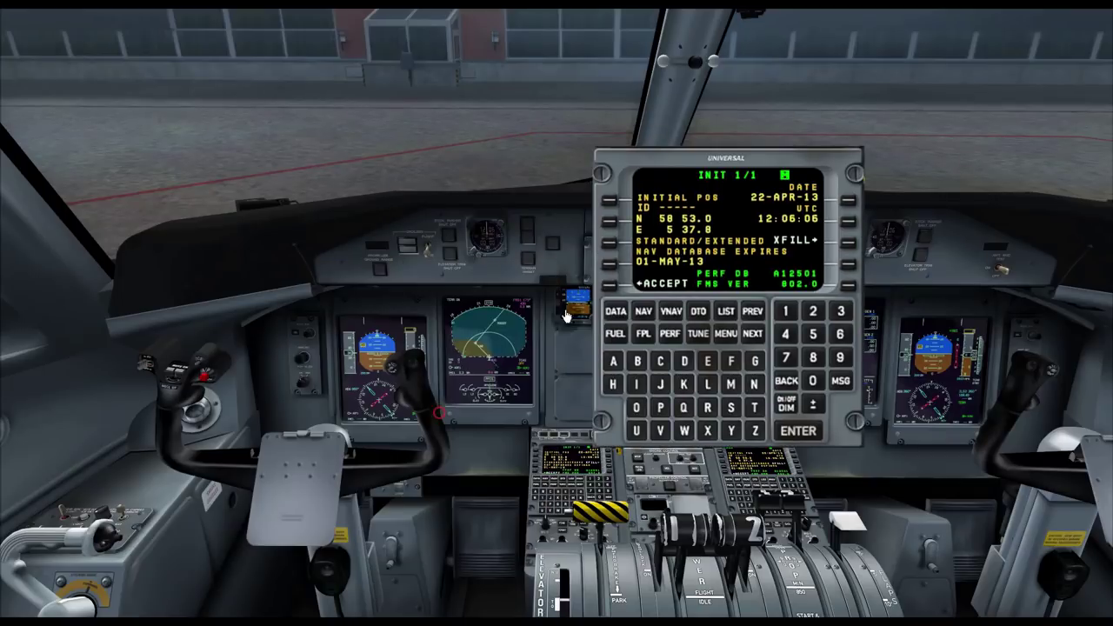
pyautogui.moveTo(693, 161); pyautogui.dragTo(565, 181)
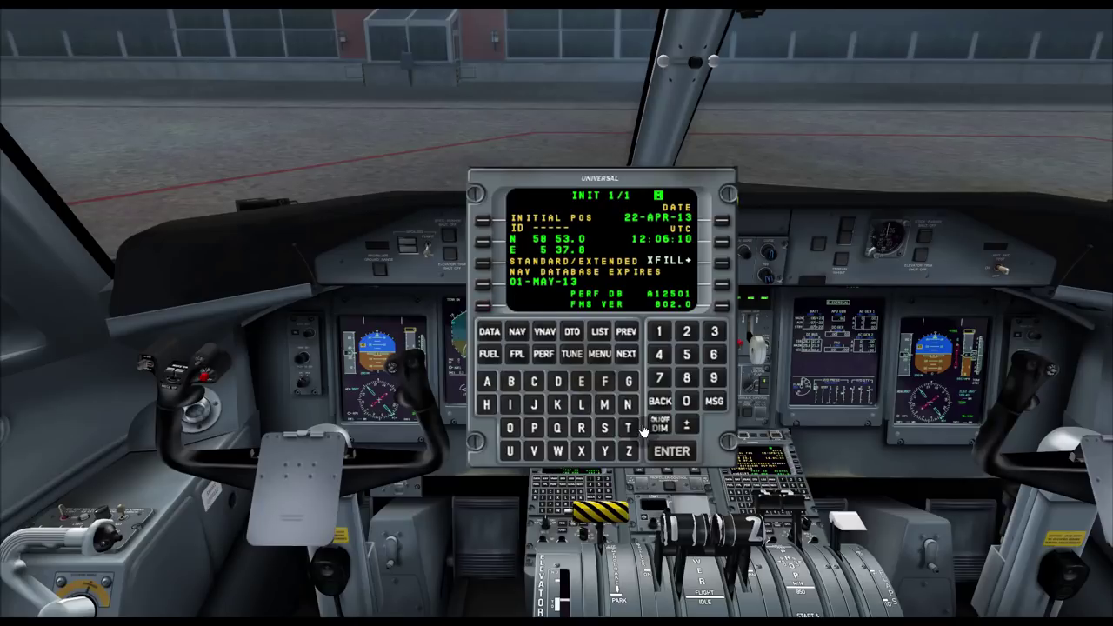
pyautogui.click(517, 354)
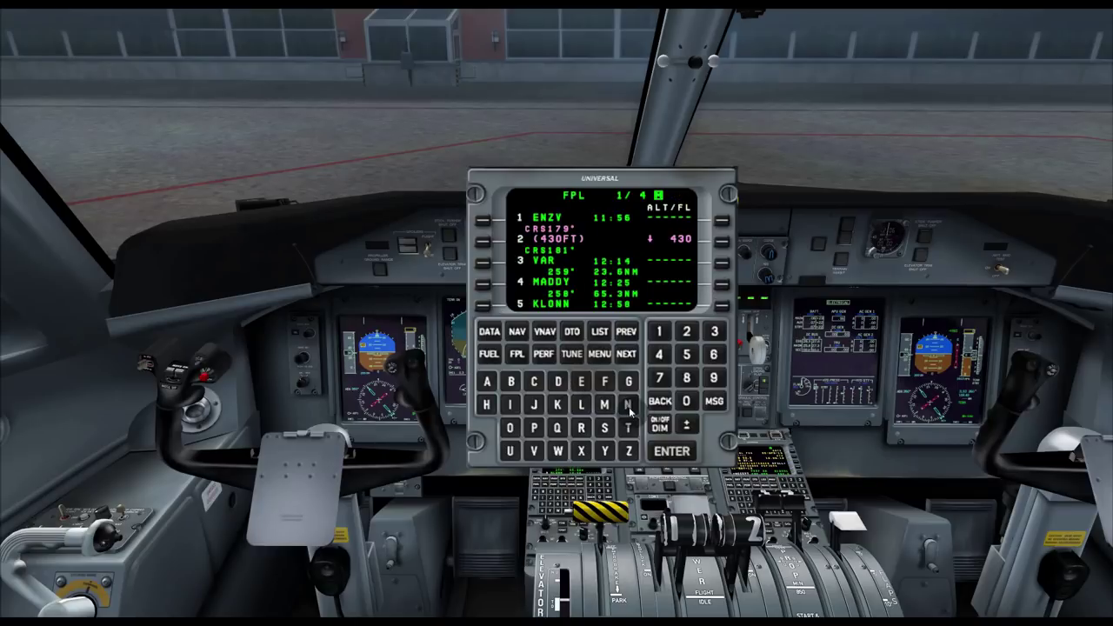
pyautogui.click(599, 354)
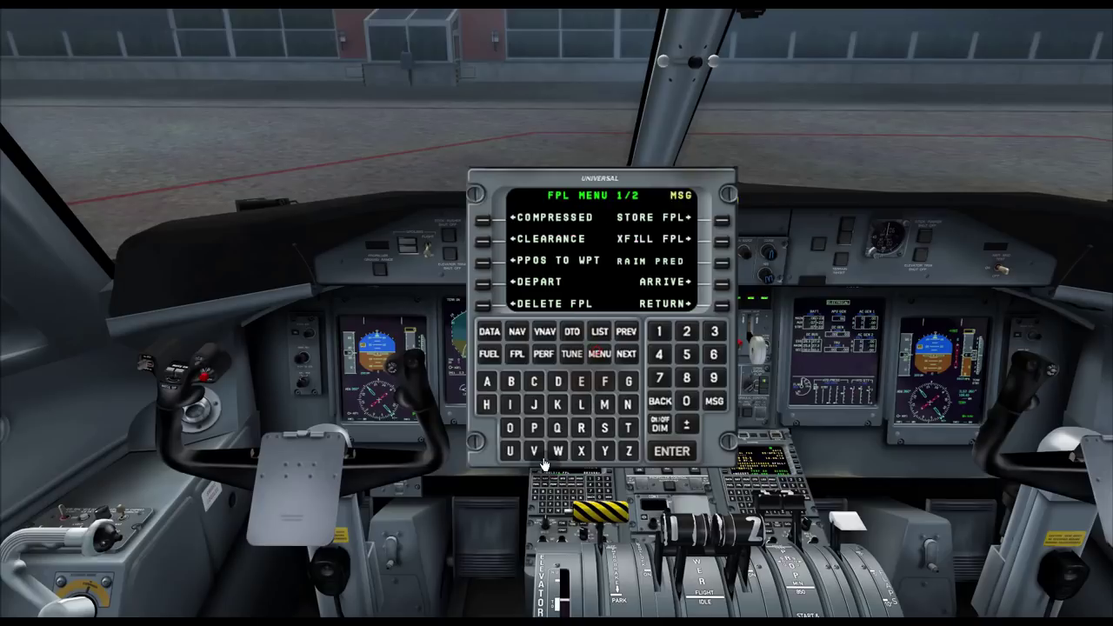
# - Delete the existing flight plan, leaving the FMS FPL page empty
pyautogui.click(480, 304)
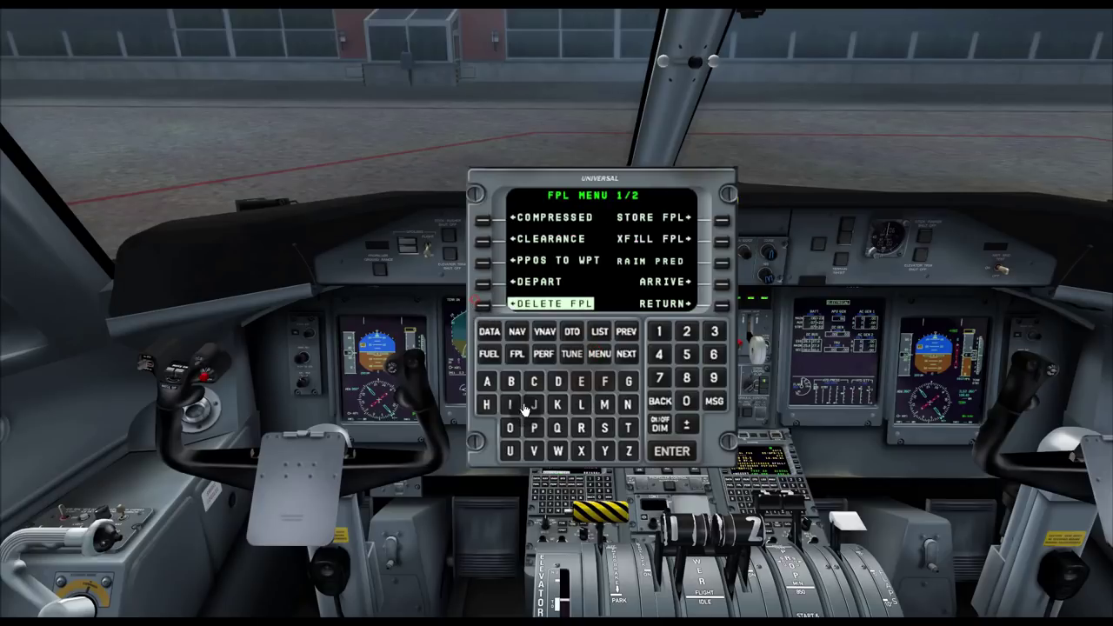
pyautogui.click(518, 355)
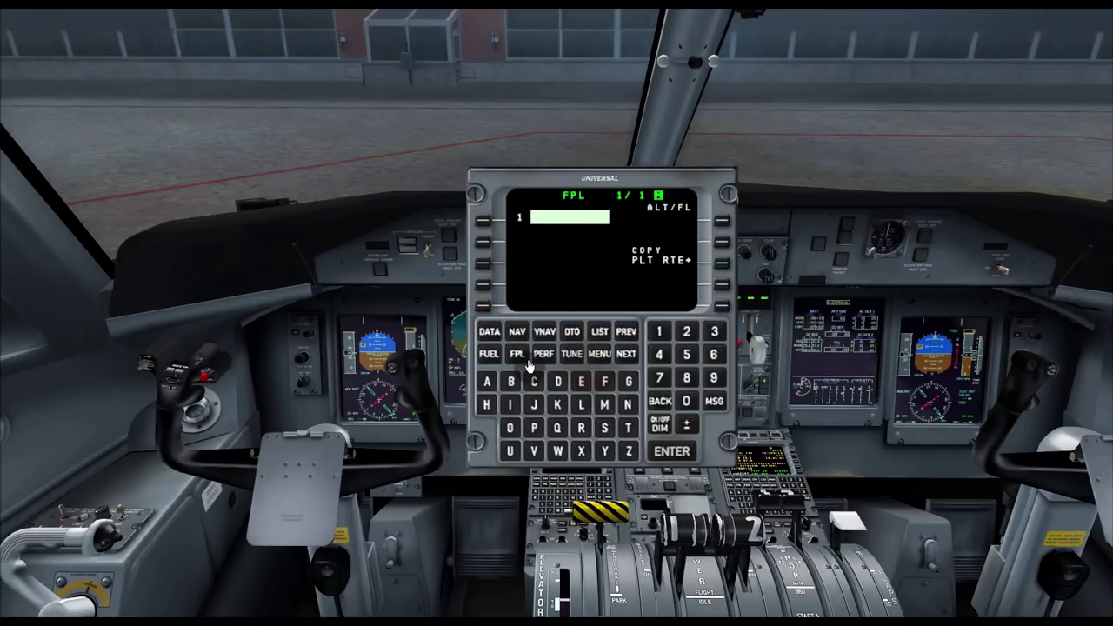
pyautogui.hotkey('shift', '2')
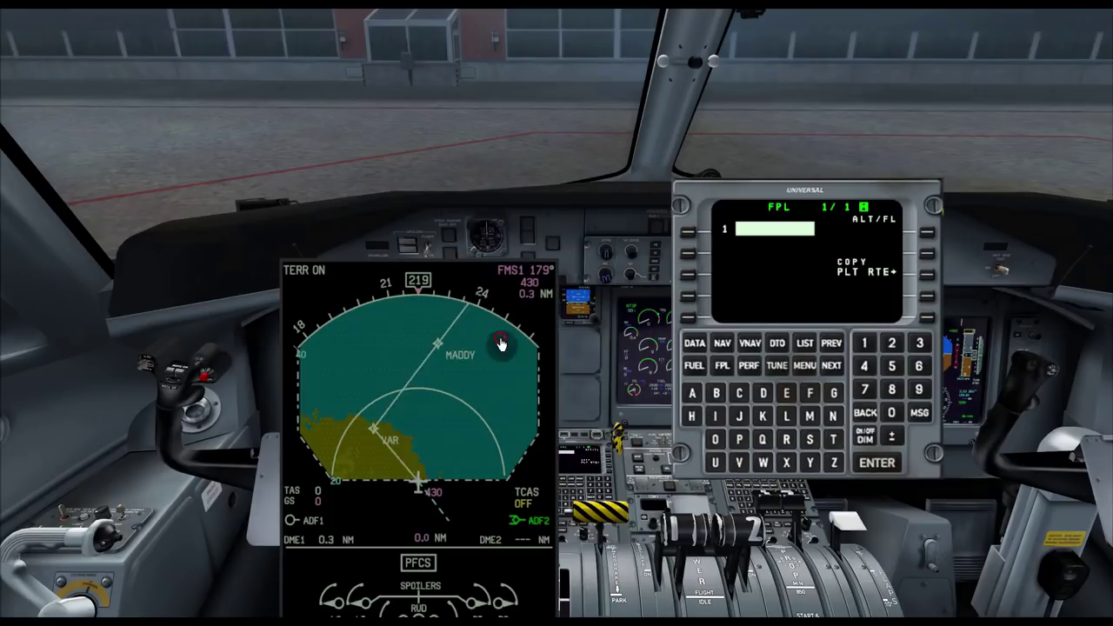
pyautogui.click(454, 470)
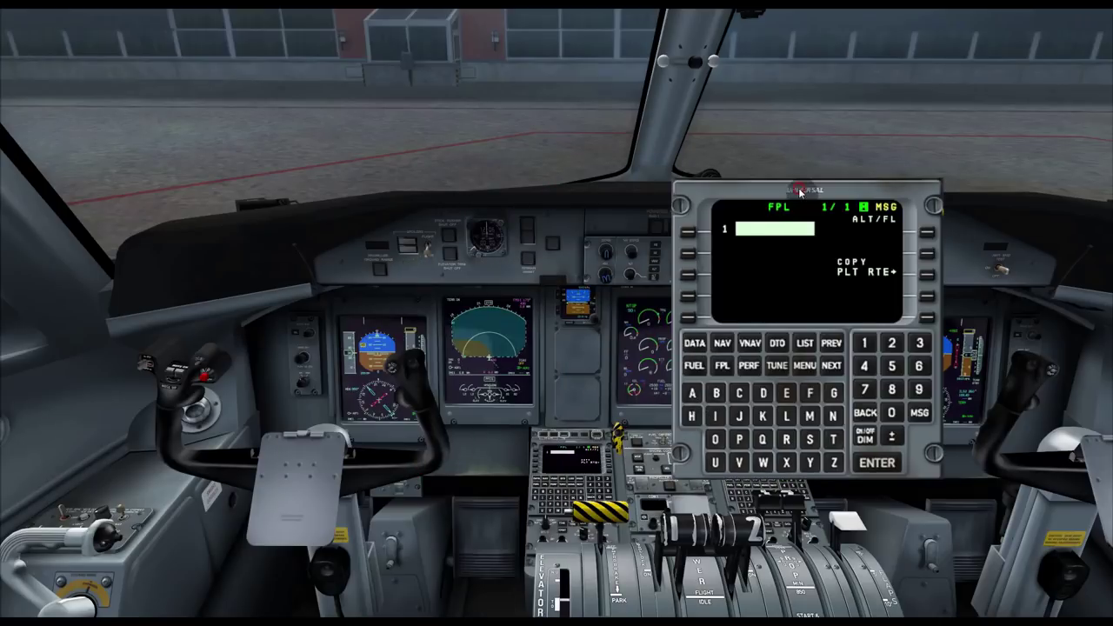
pyautogui.moveTo(800, 192); pyautogui.dragTo(597, 223)
# - Clear the leftover 430FT active leg from the navigation status page
pyautogui.click(519, 374)
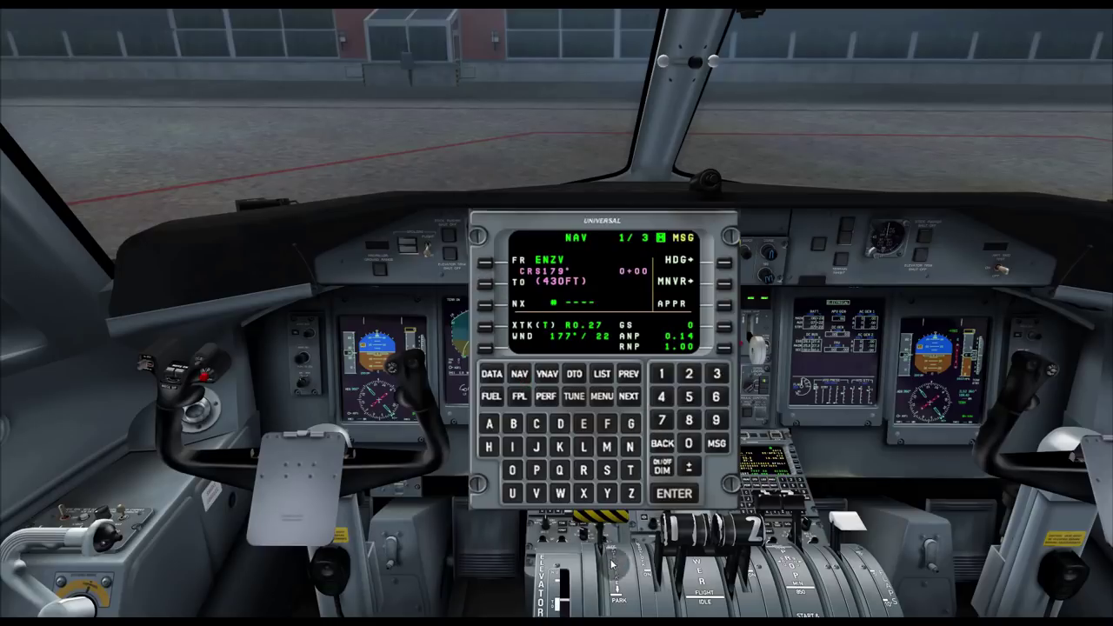
pyautogui.click(484, 283)
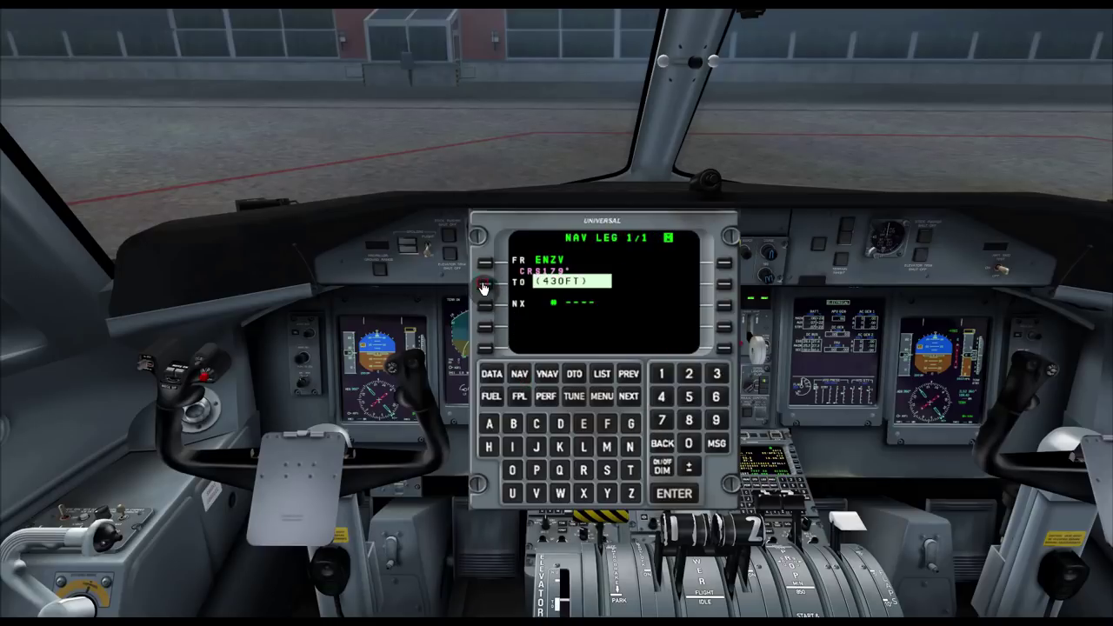
pyautogui.click(717, 420)
pyautogui.click(716, 420)
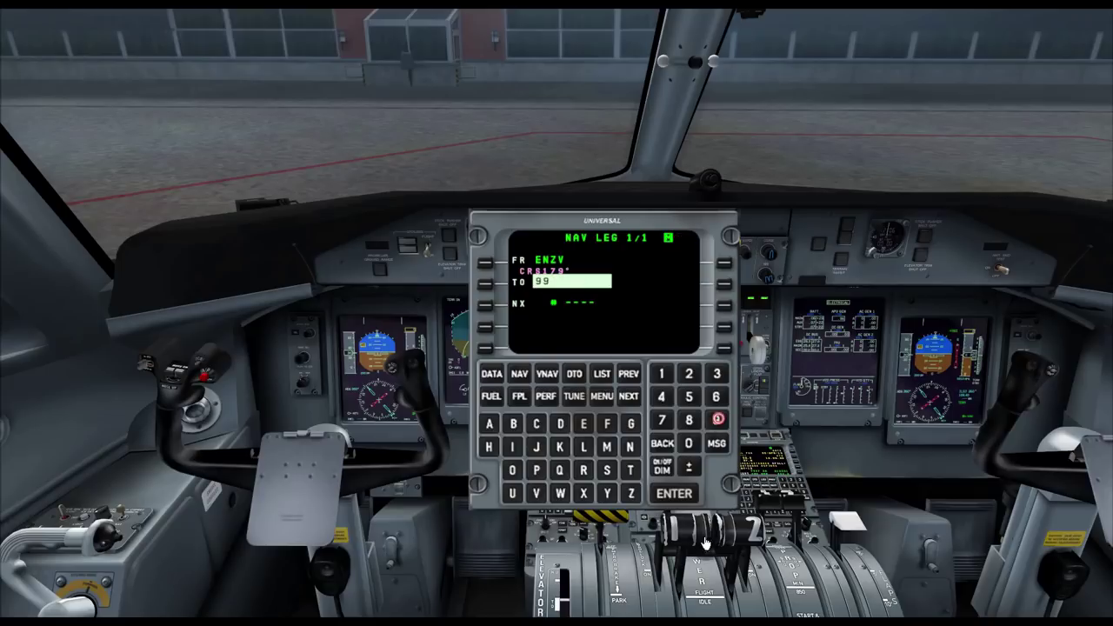
pyautogui.click(682, 499)
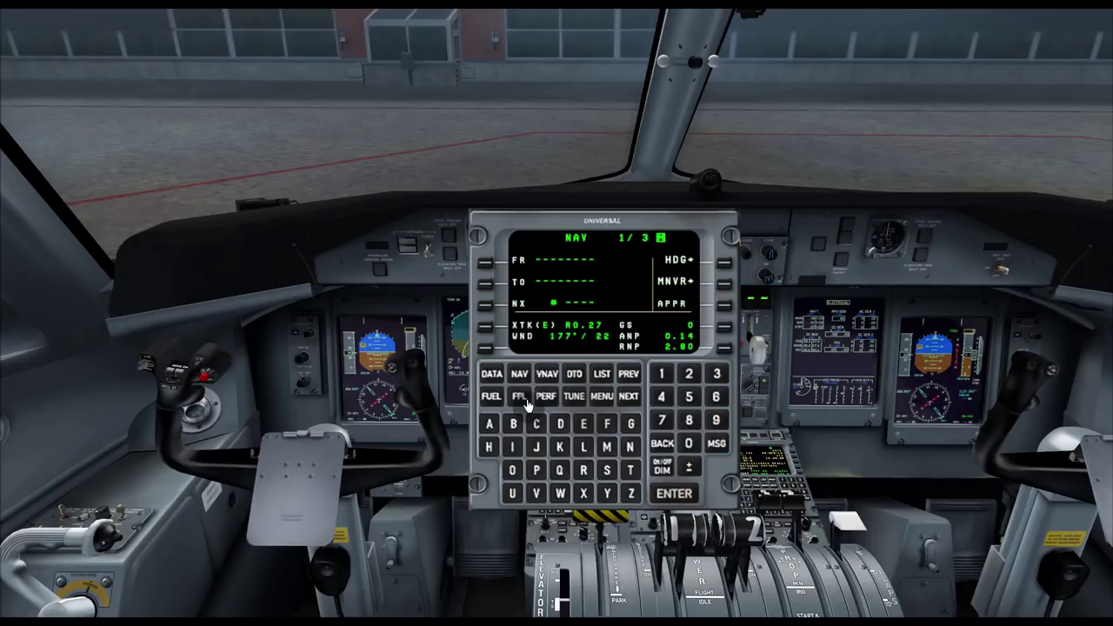
# - Check the navigation display and pending FMS message, then switch to the ENZV departures search
pyautogui.moveTo(563, 259); pyautogui.dragTo(777, 260)
pyautogui.click(588, 337)
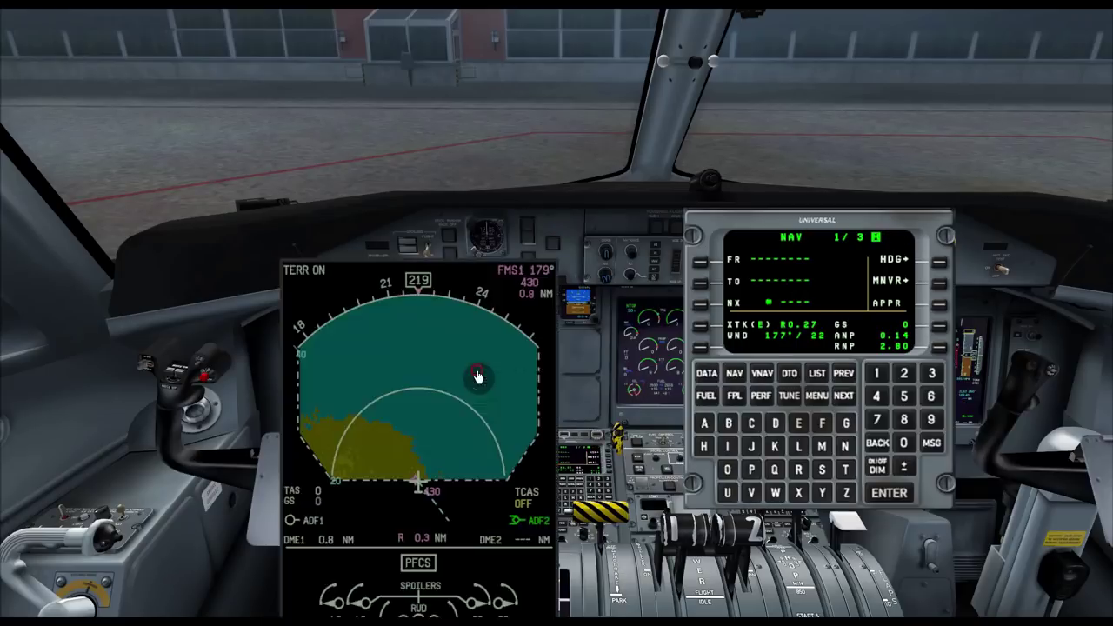
pyautogui.click(736, 396)
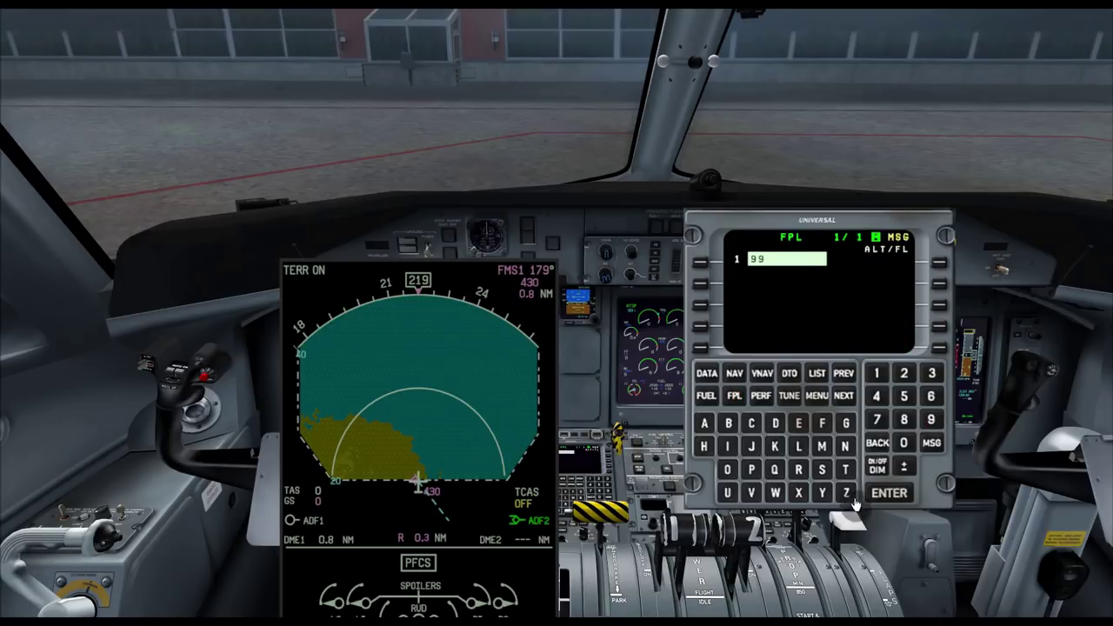
pyautogui.click(447, 452)
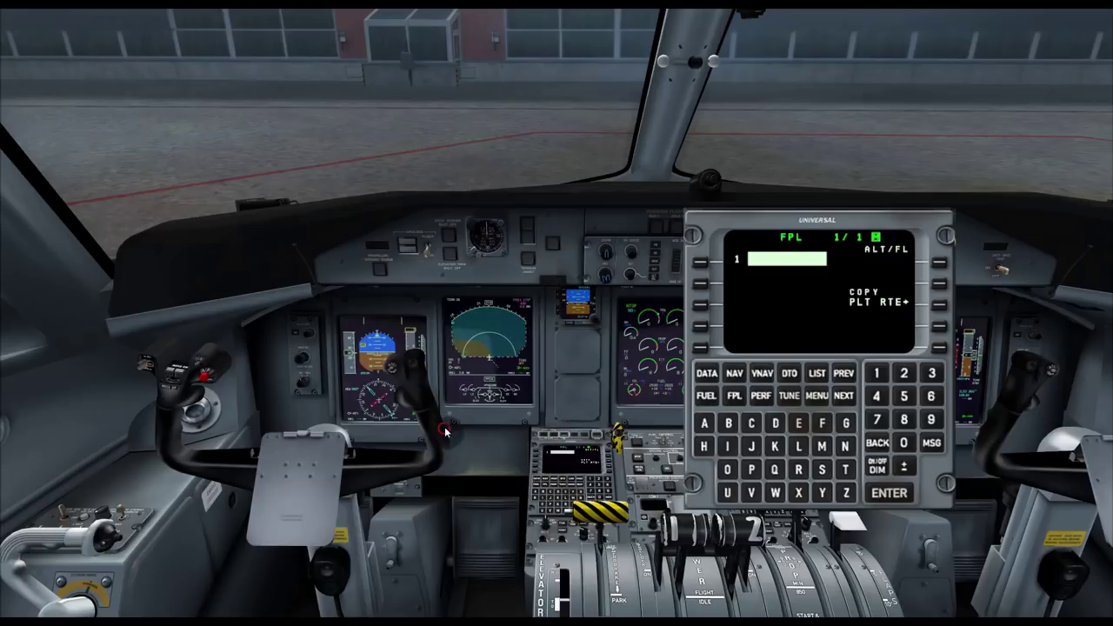
pyautogui.moveTo(798, 226); pyautogui.dragTo(531, 234)
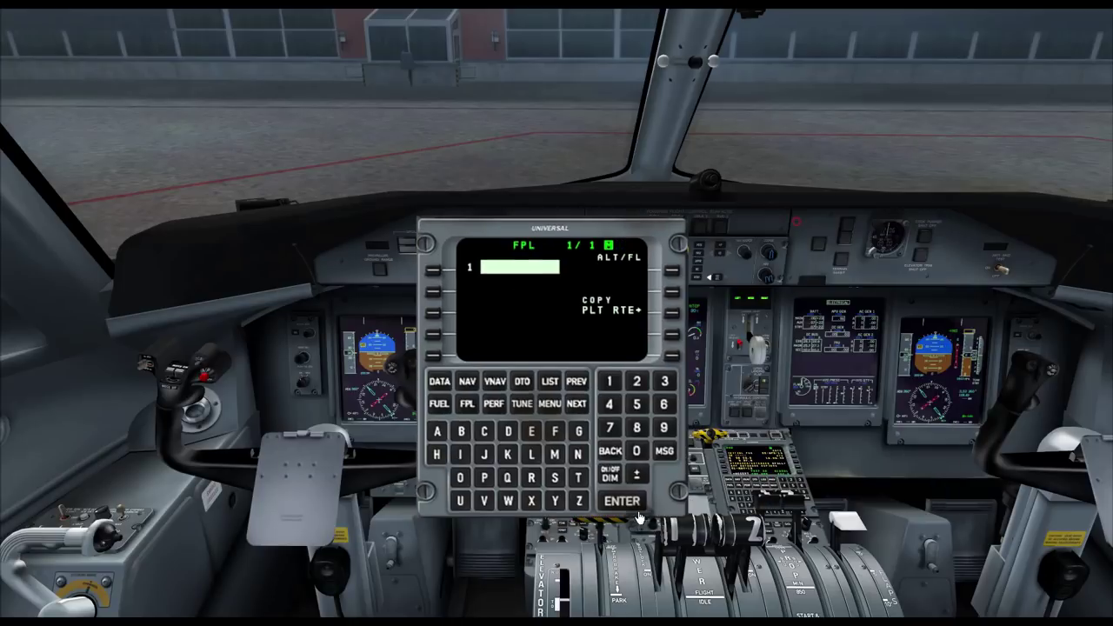
pyautogui.click(665, 452)
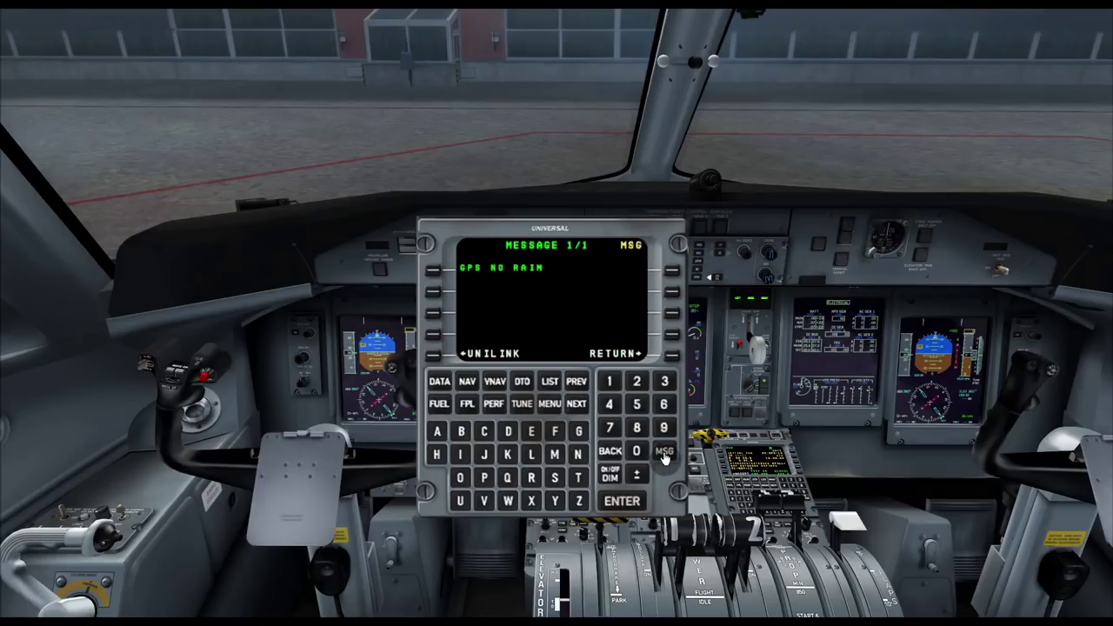
pyautogui.click(666, 452)
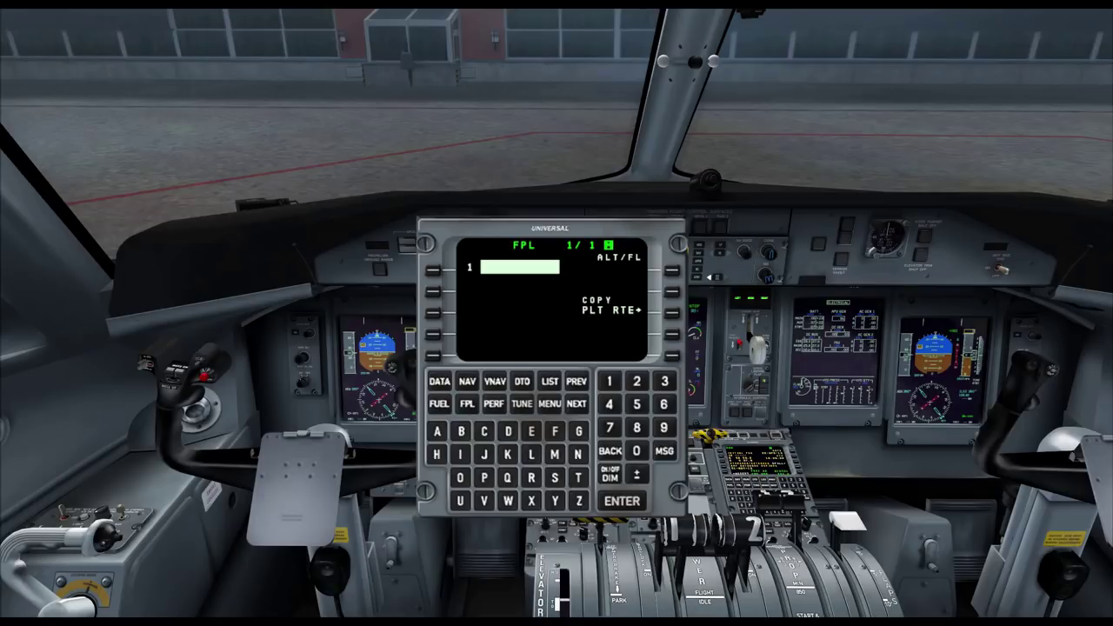
pyautogui.hotkey('alt', 'Tab')
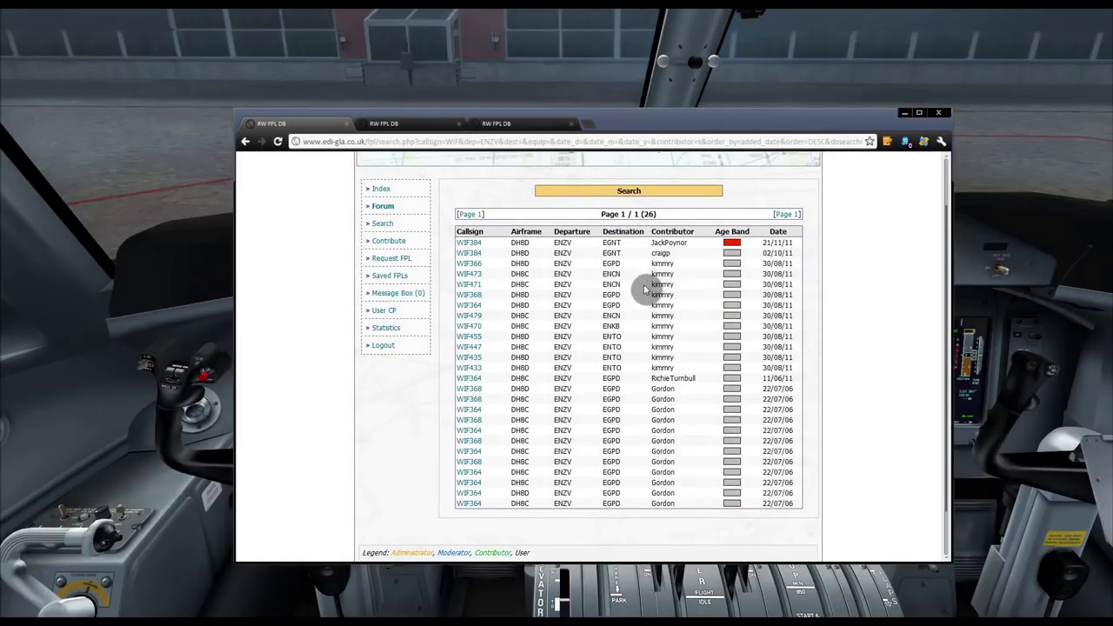
pyautogui.scroll(2, 644, 284)
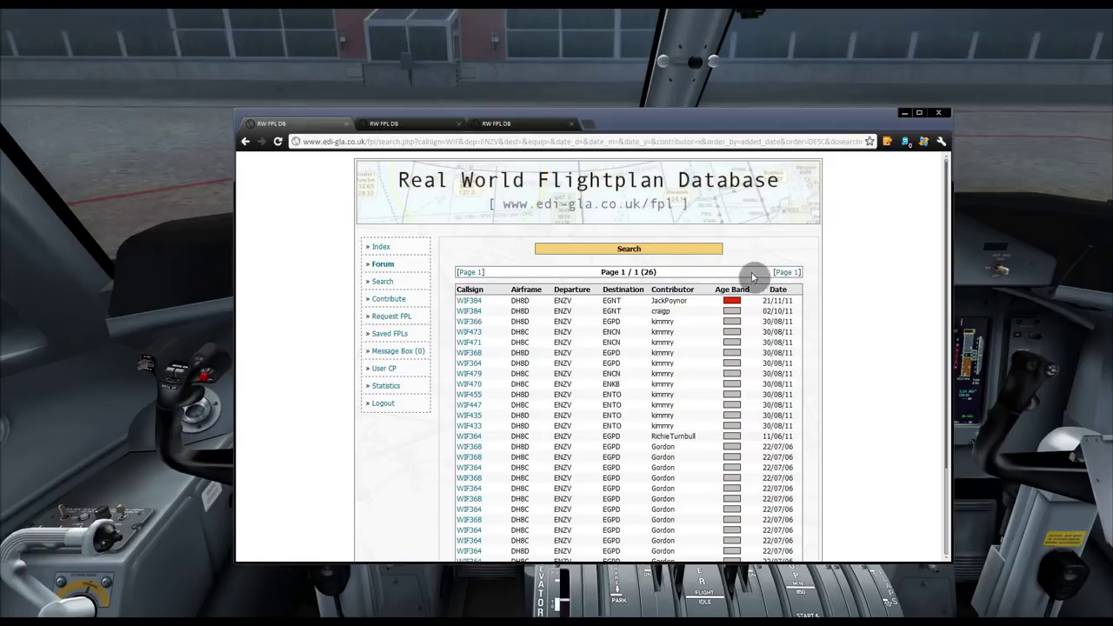
# - Read the WIF366 ENZV–EGPD route KLONN BUDON TROUT P600D ADN, then minimise the browser
pyautogui.click(401, 129)
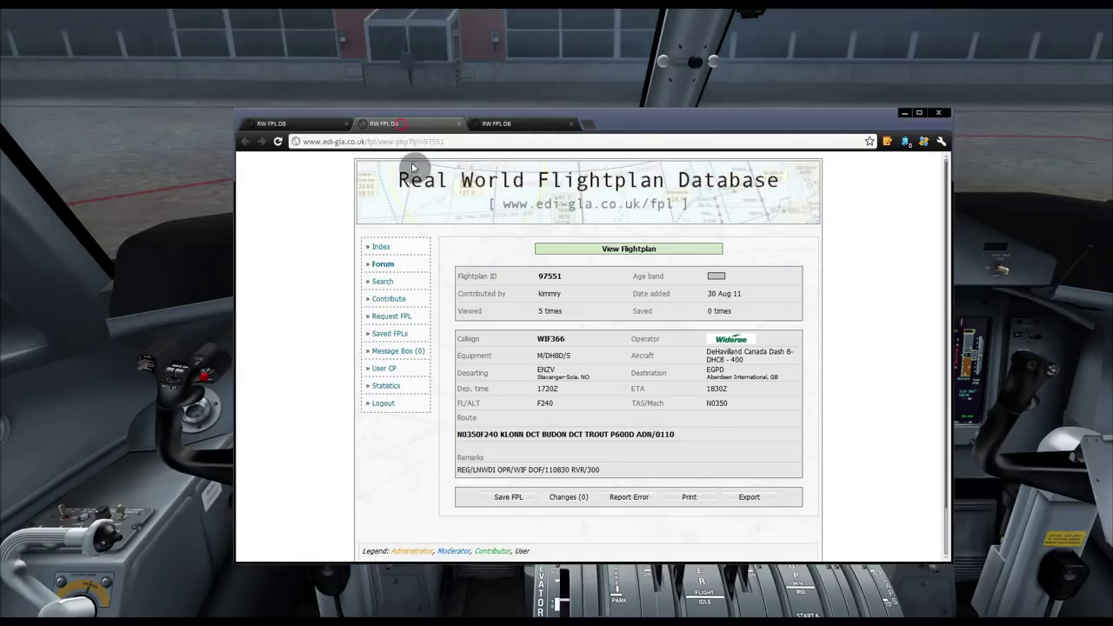
pyautogui.scroll(-1, 703, 308)
pyautogui.moveTo(668, 389); pyautogui.dragTo(496, 385)
pyautogui.click(510, 427)
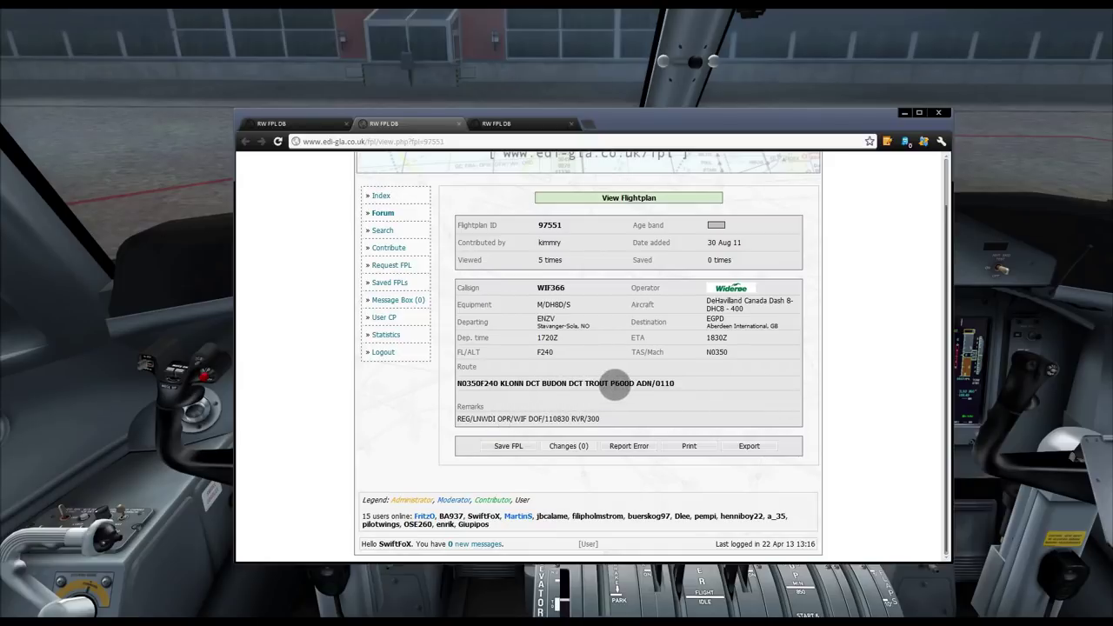
pyautogui.click(742, 388)
pyautogui.click(741, 385)
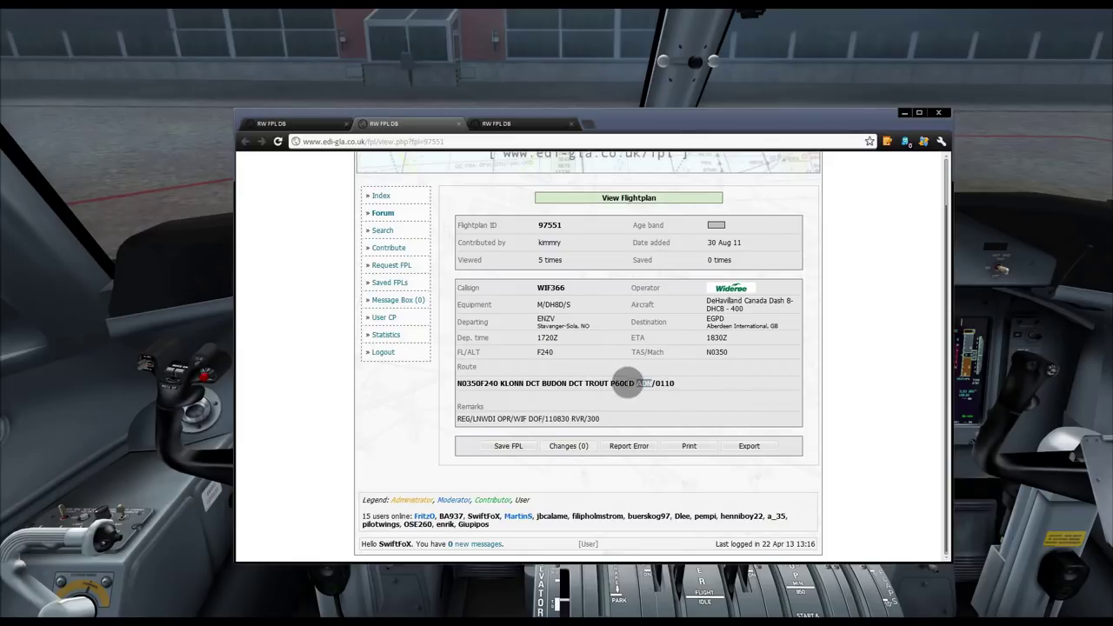
pyautogui.click(628, 405)
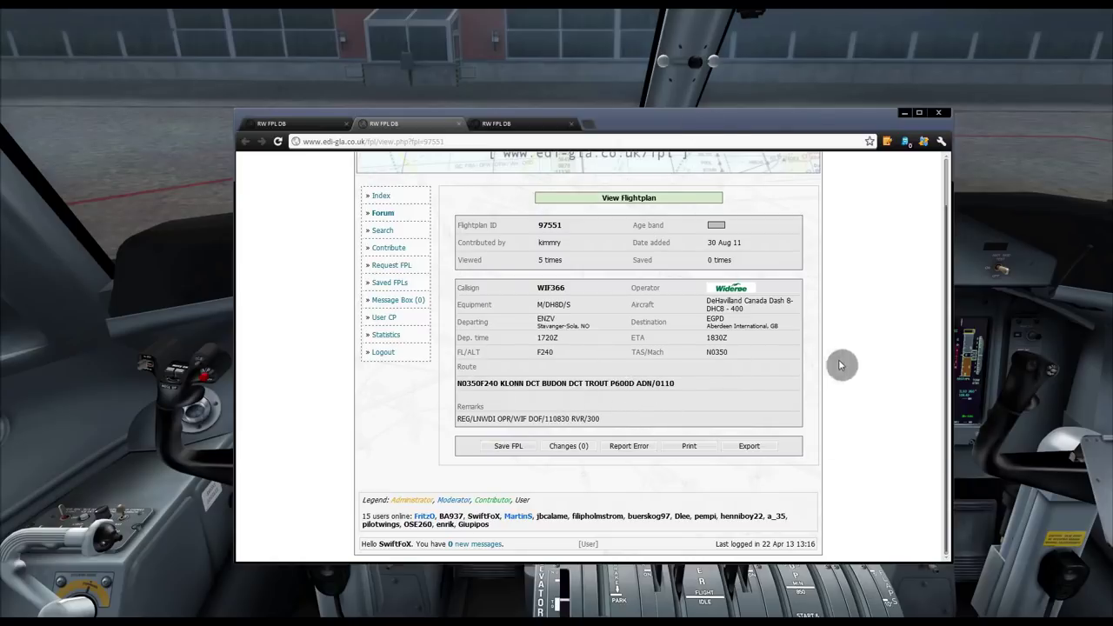
pyautogui.click(589, 73)
# - Enter ENZV on the FMS keypad and accept it as waypoint 1
pyautogui.click(540, 442)
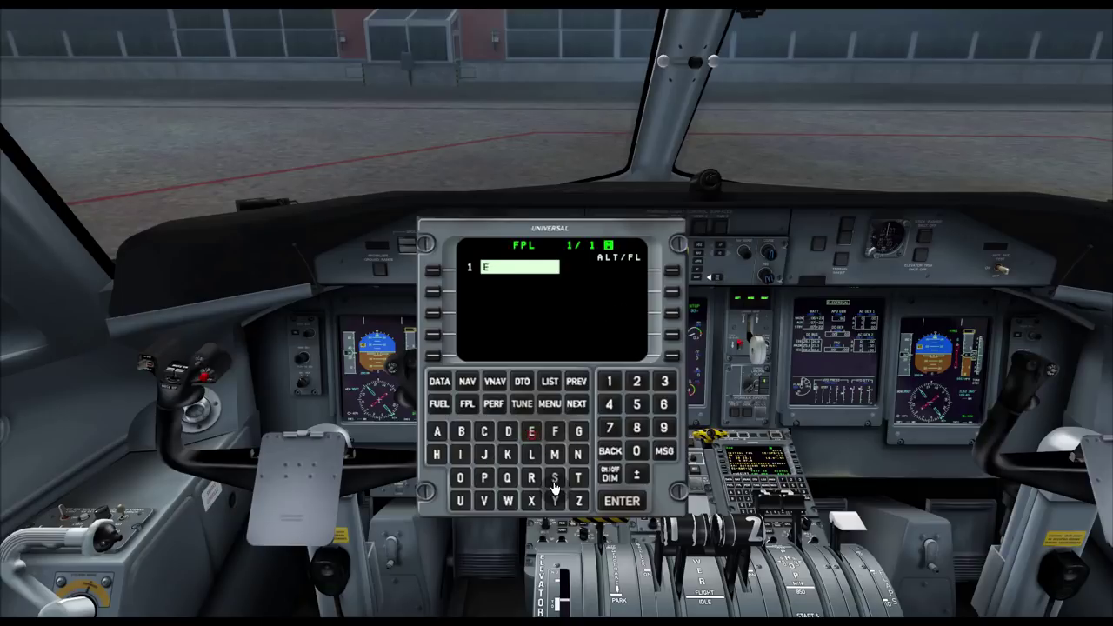
pyautogui.click(576, 454)
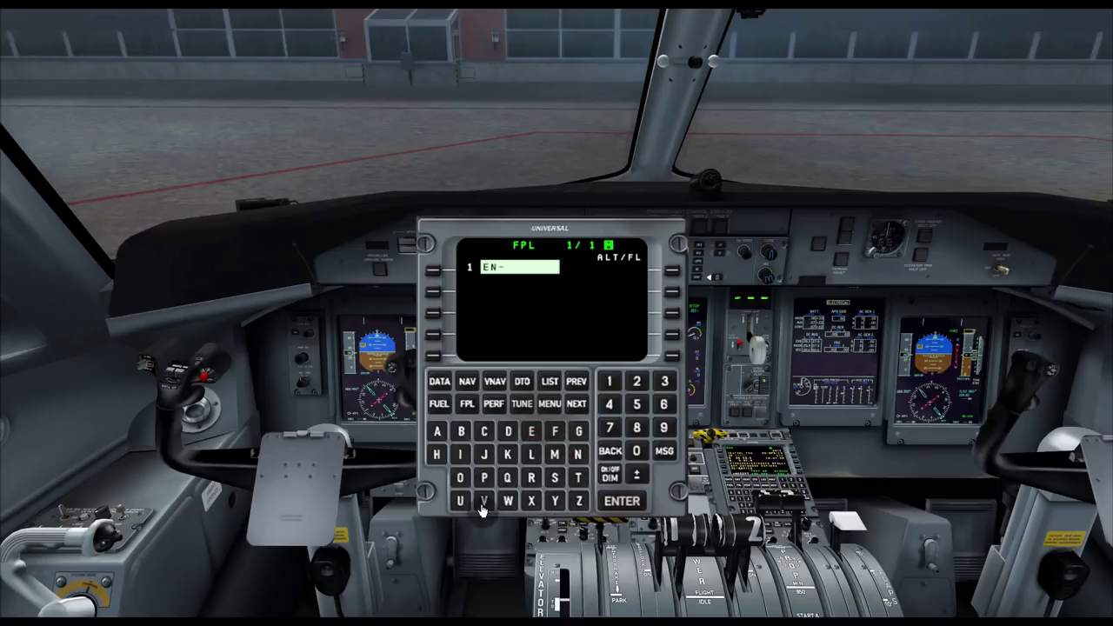
pyautogui.click(579, 502)
pyautogui.click(485, 503)
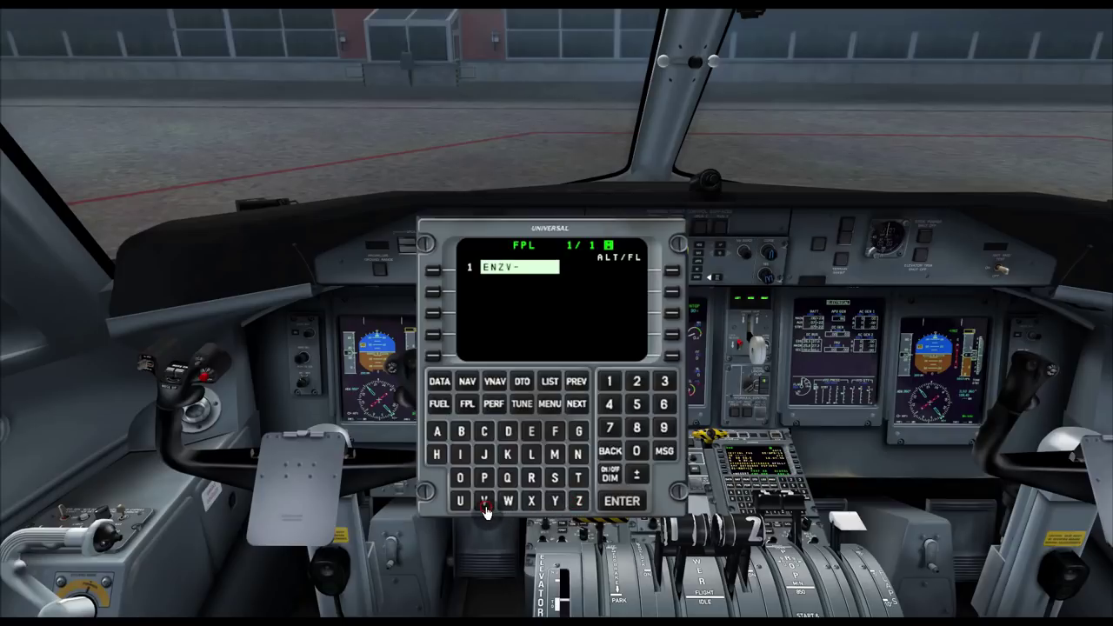
pyautogui.click(619, 511)
pyautogui.click(432, 356)
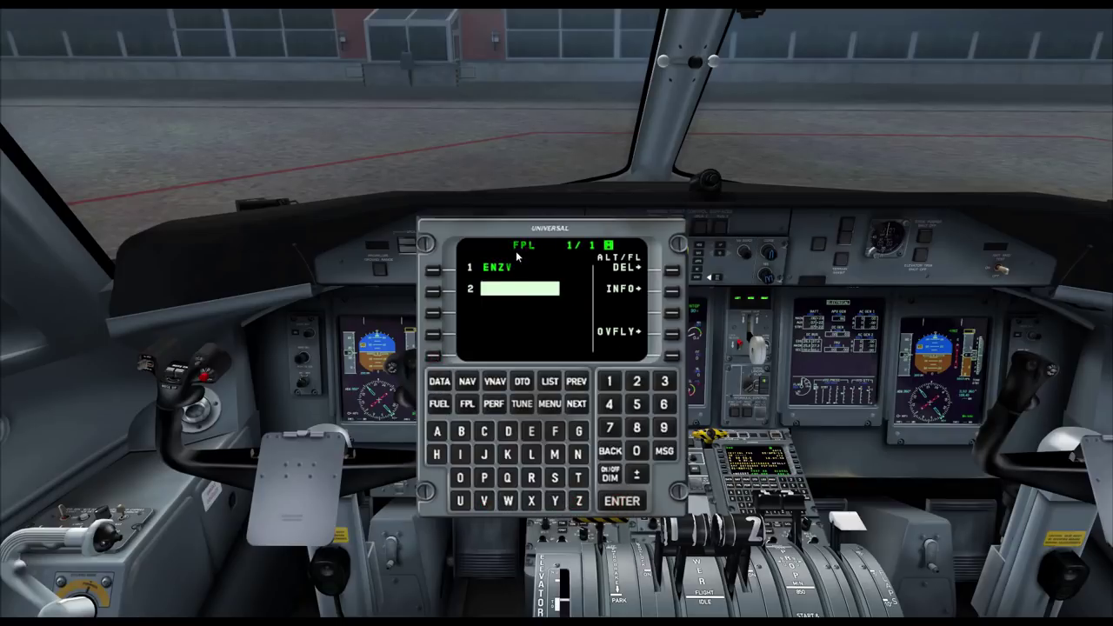
# - Enter KLONN and accept it as waypoint 2
pyautogui.moveTo(517, 255); pyautogui.dragTo(609, 264)
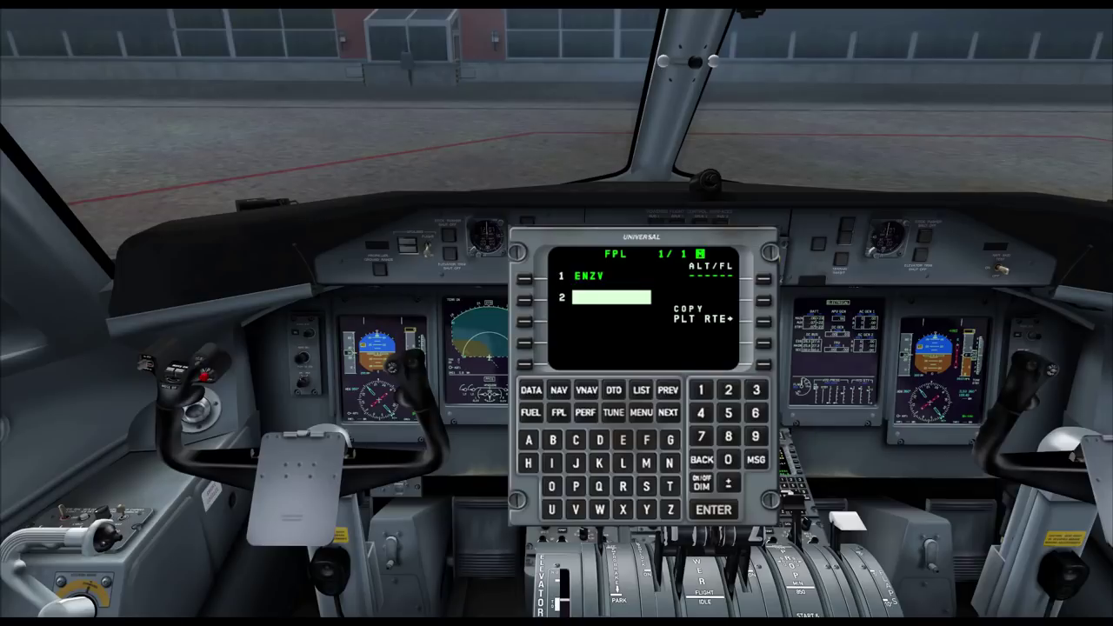
pyautogui.click(600, 462)
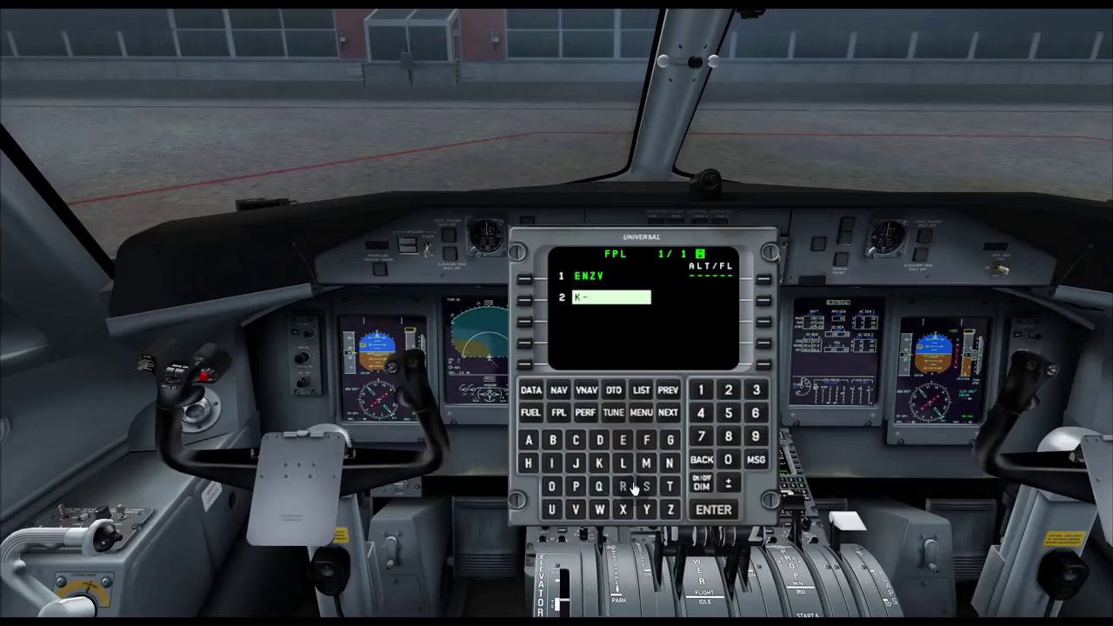
pyautogui.click(622, 463)
pyautogui.click(552, 486)
pyautogui.doubleClick(670, 462)
pyautogui.click(715, 511)
pyautogui.click(524, 364)
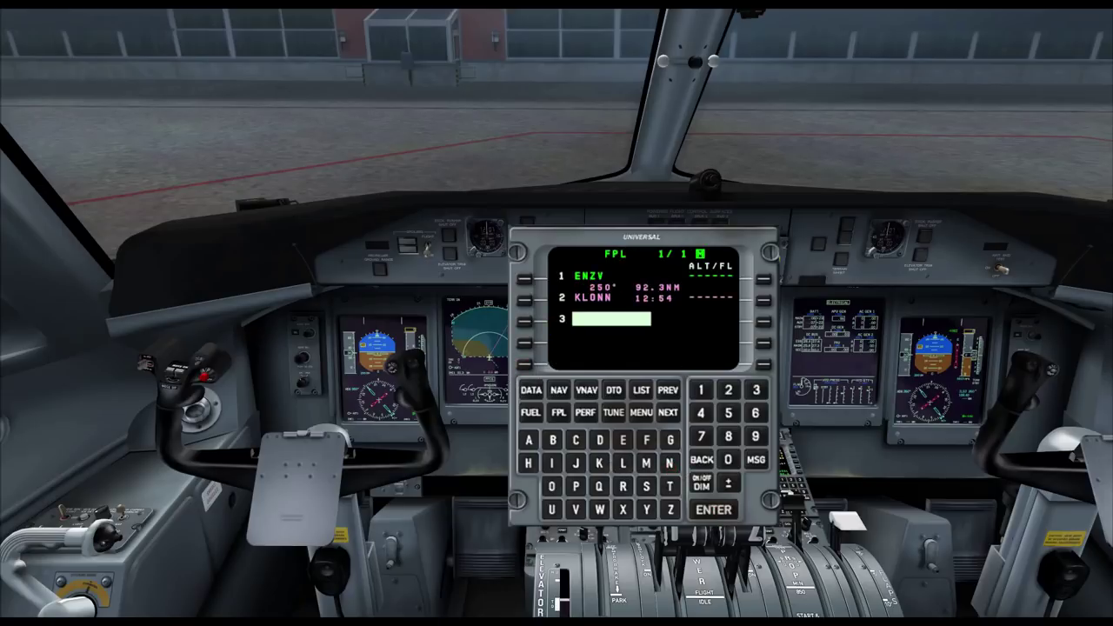
# - After checking the online route, enter BUDON and accept it as waypoint 3
pyautogui.hotkey('alt', 'Tab')
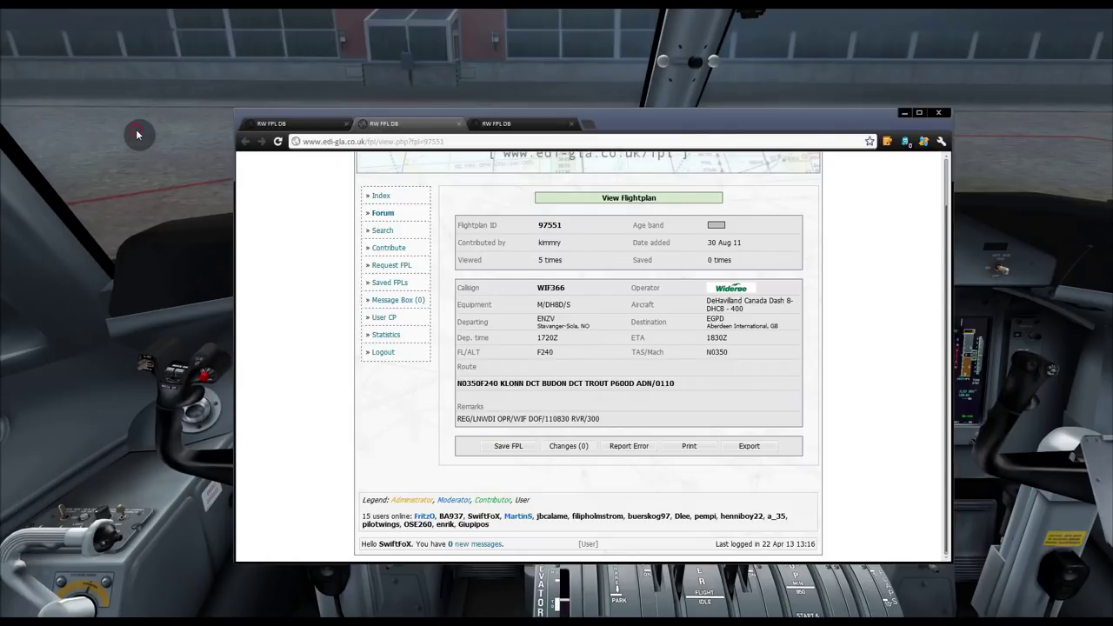
pyautogui.hotkey('alt', 'Tab')
pyautogui.click(552, 440)
pyautogui.click(574, 509)
pyautogui.click(599, 440)
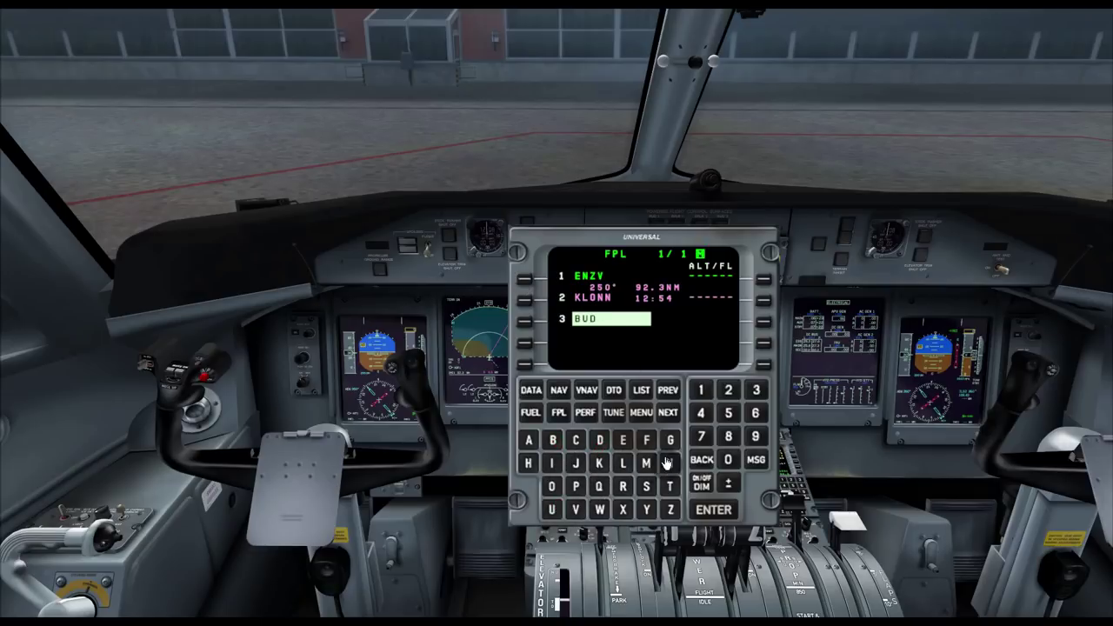
pyautogui.click(551, 486)
pyautogui.click(667, 463)
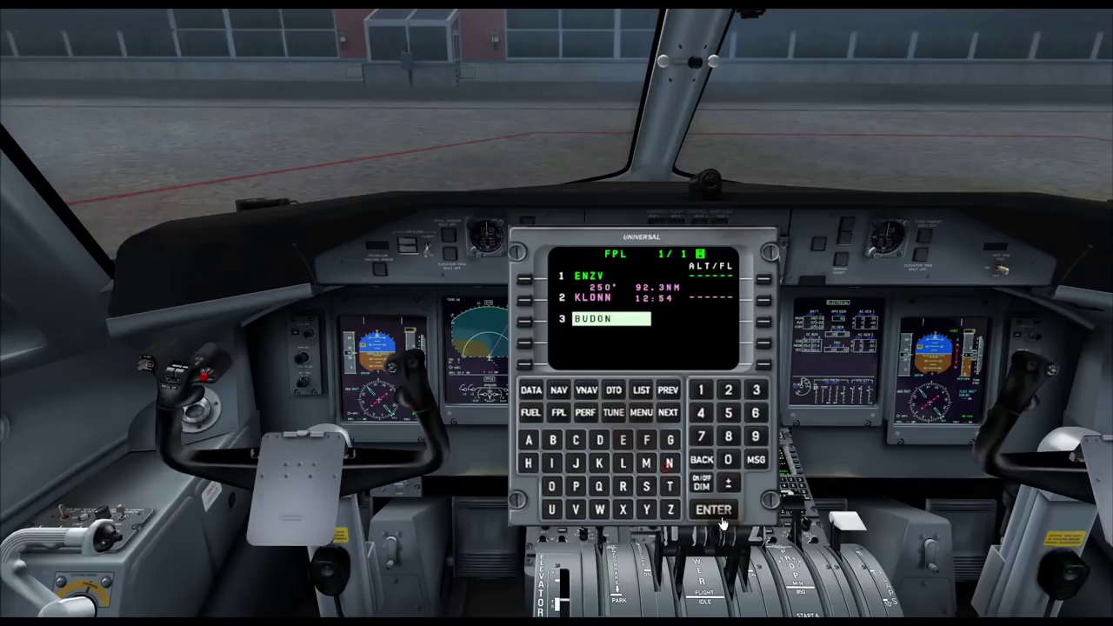
pyautogui.click(720, 520)
pyautogui.click(524, 364)
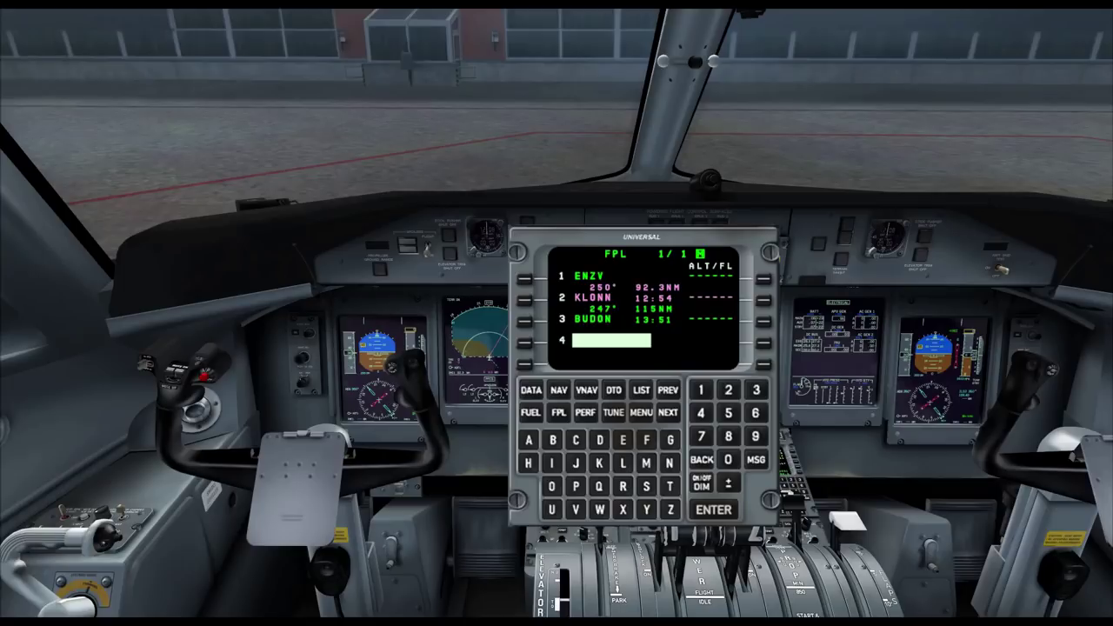
# - After rechecking the route, enter TROUT and accept it as waypoint 4
pyautogui.hotkey('alt', 'Tab')
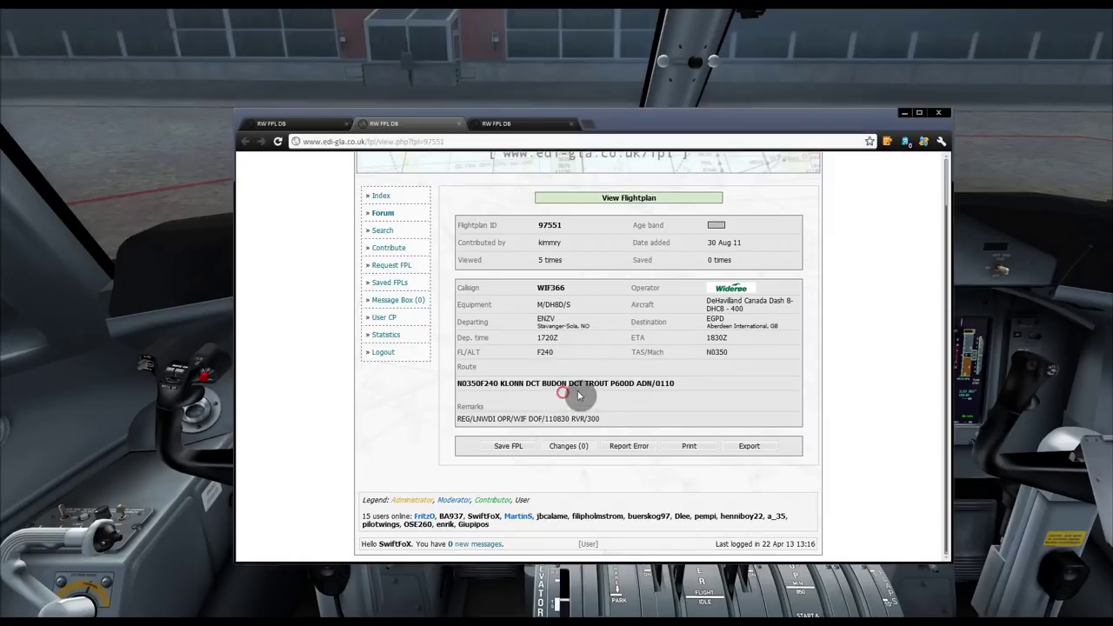
pyautogui.click(183, 148)
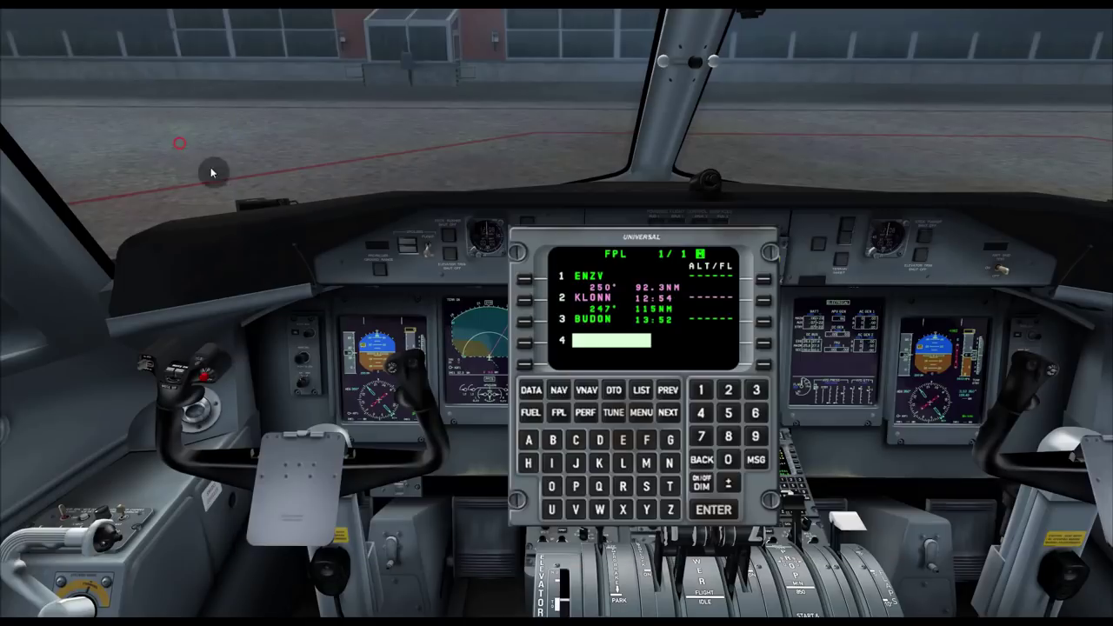
pyautogui.click(668, 487)
pyautogui.click(623, 486)
pyautogui.click(552, 486)
pyautogui.click(552, 511)
pyautogui.click(669, 487)
pyautogui.click(713, 509)
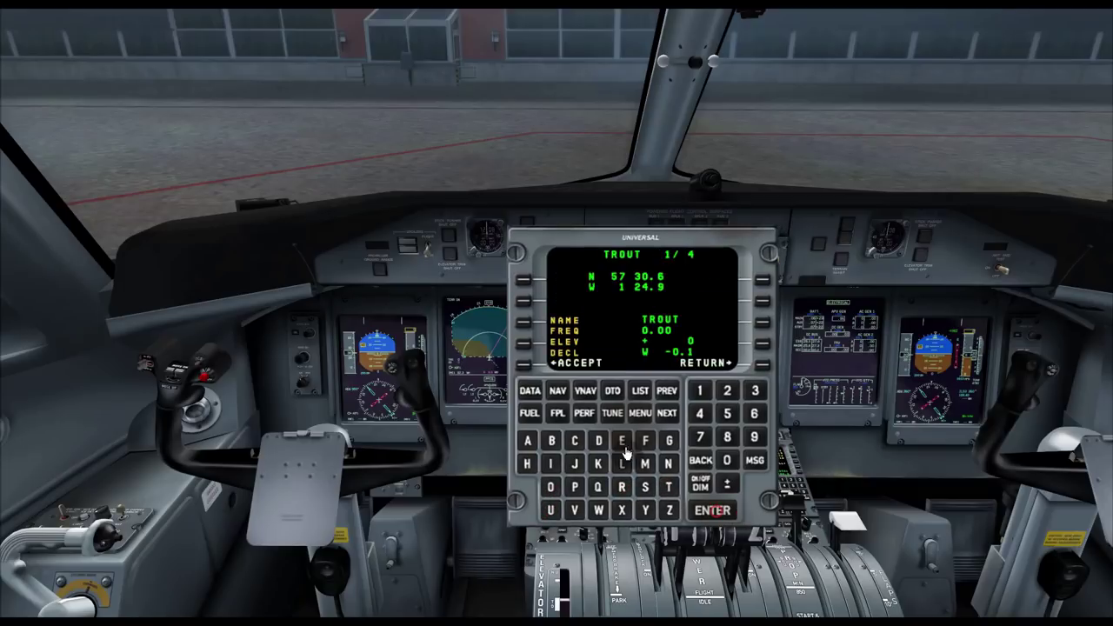
pyautogui.click(525, 365)
pyautogui.moveTo(609, 236); pyautogui.dragTo(587, 233)
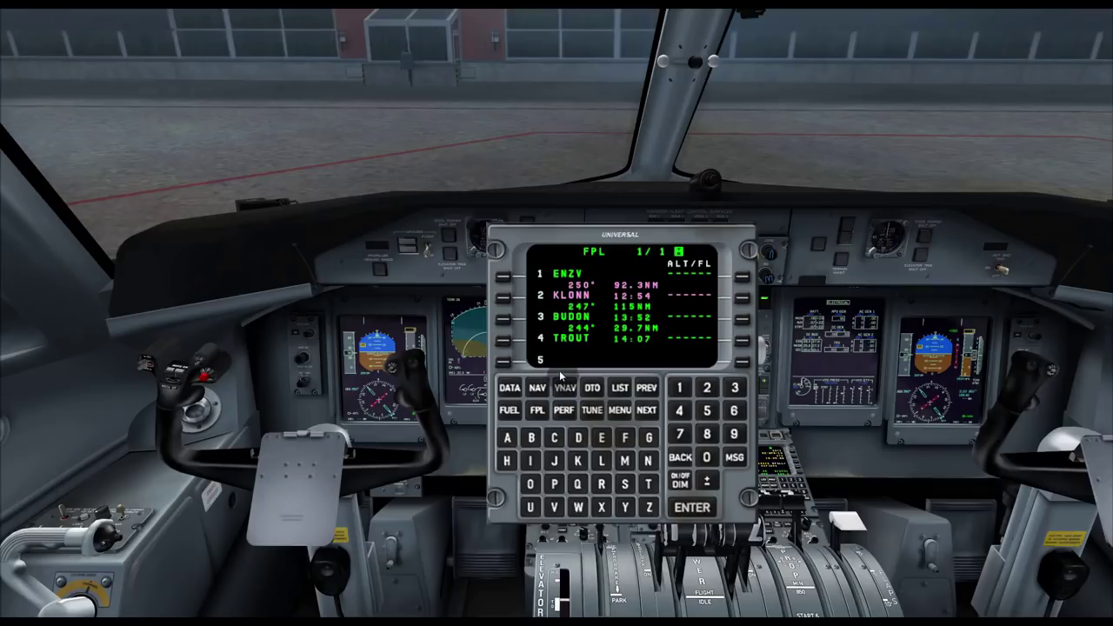
pyautogui.click(522, 361)
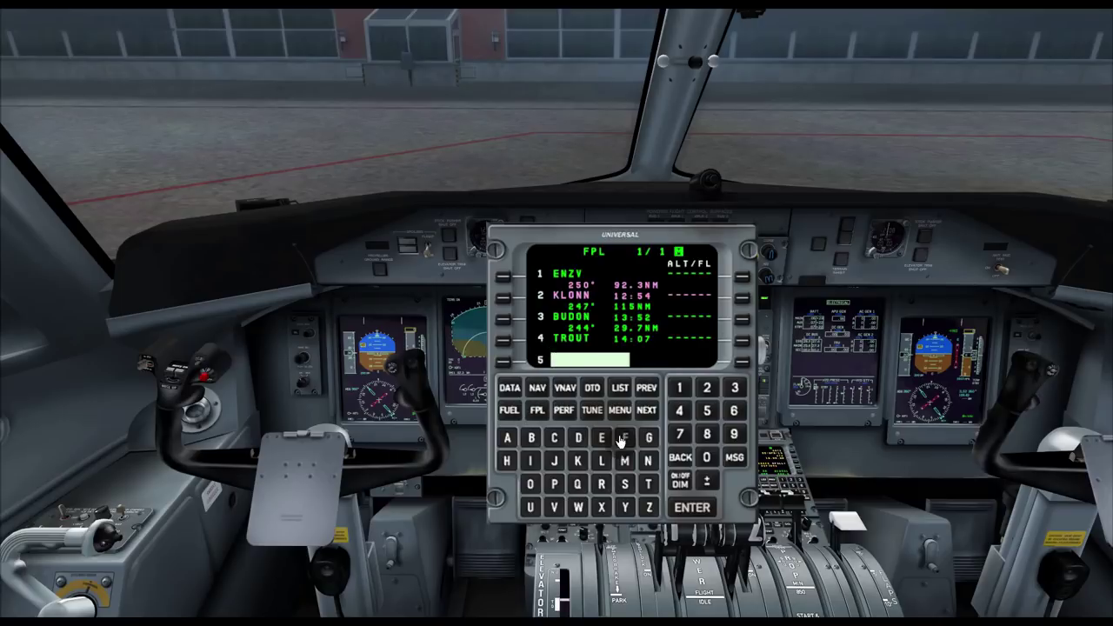
# - Insert airway P600D from TROUT ending at ADN, then page through the flight plan
pyautogui.click(620, 388)
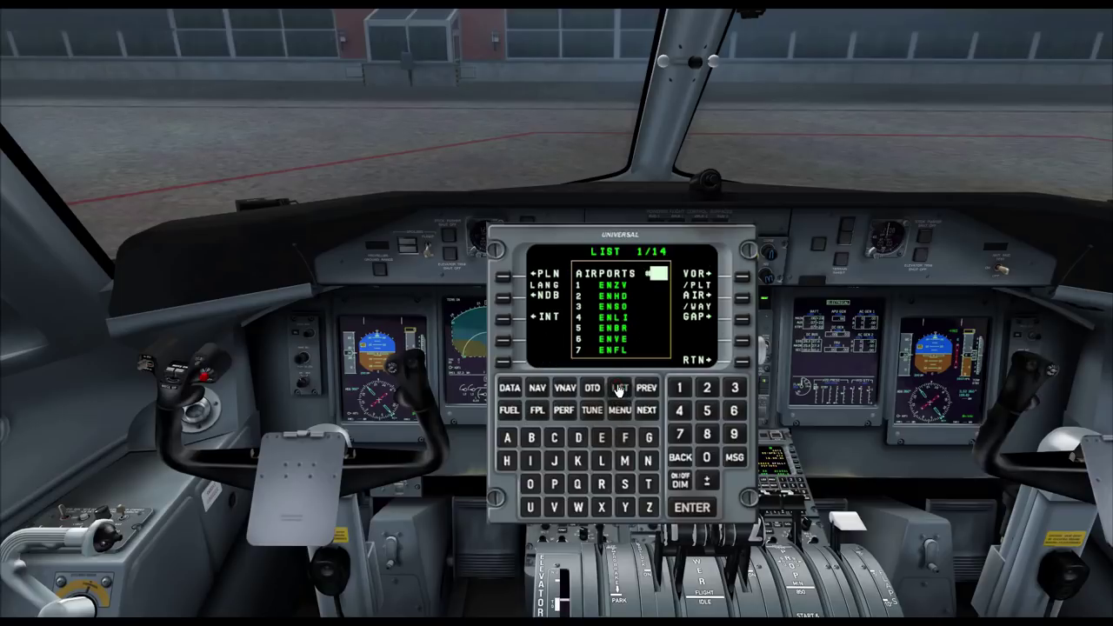
pyautogui.click(744, 304)
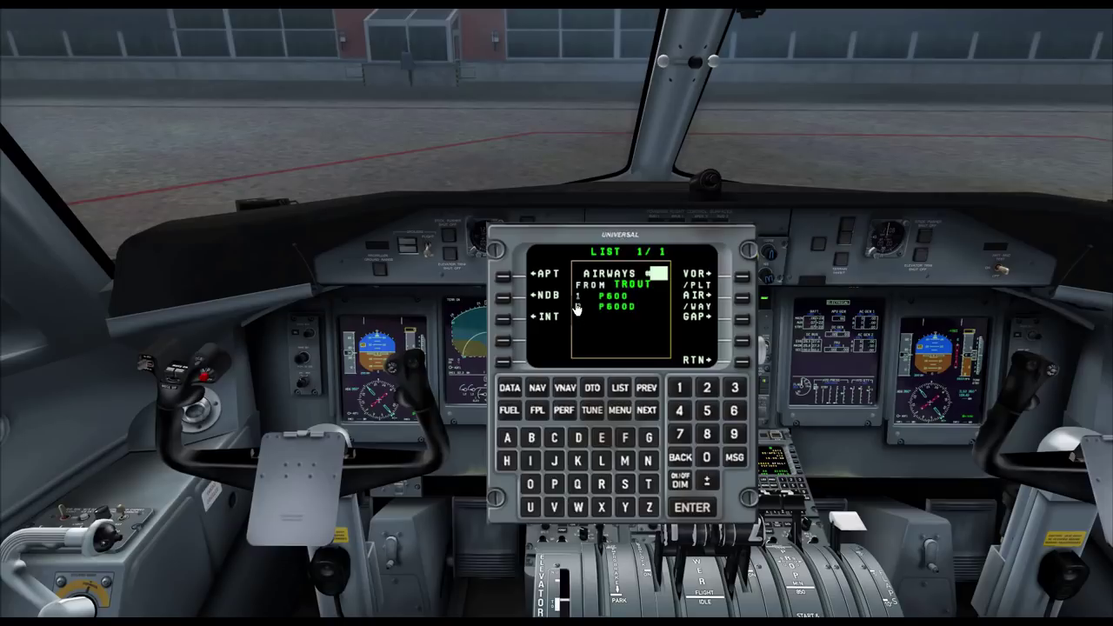
pyautogui.click(708, 389)
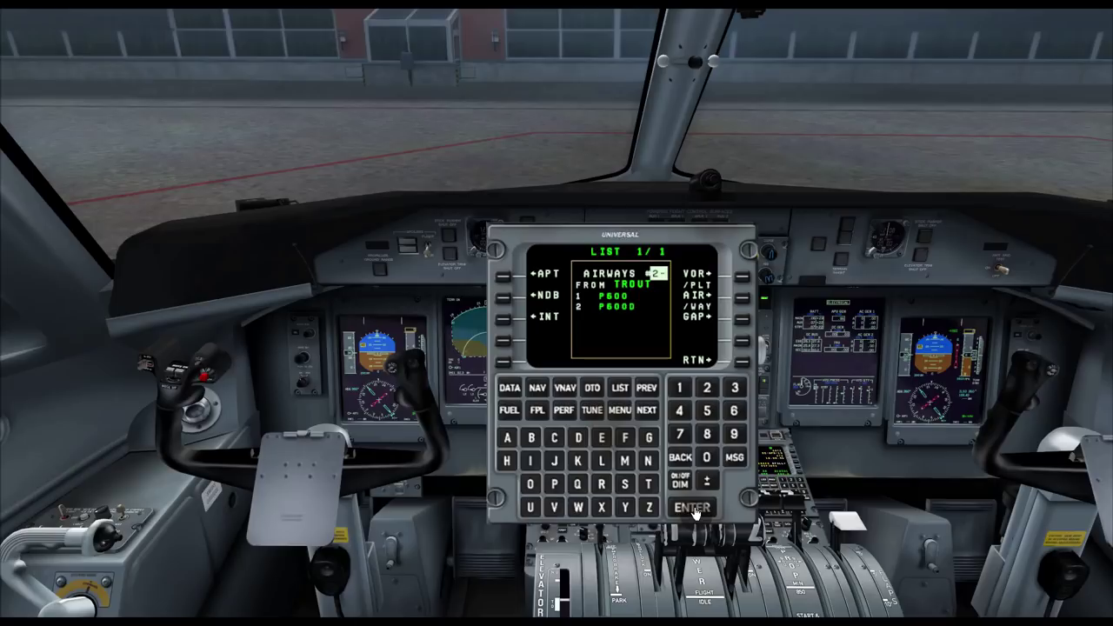
pyautogui.click(693, 509)
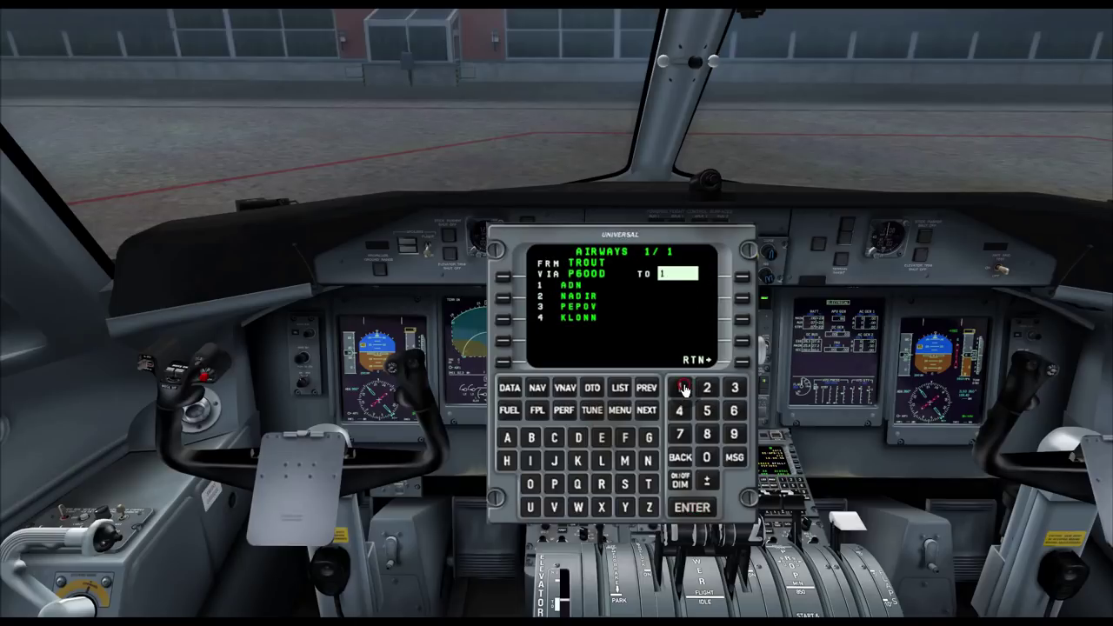
pyautogui.click(692, 507)
pyautogui.click(648, 412)
pyautogui.click(648, 411)
pyautogui.click(647, 412)
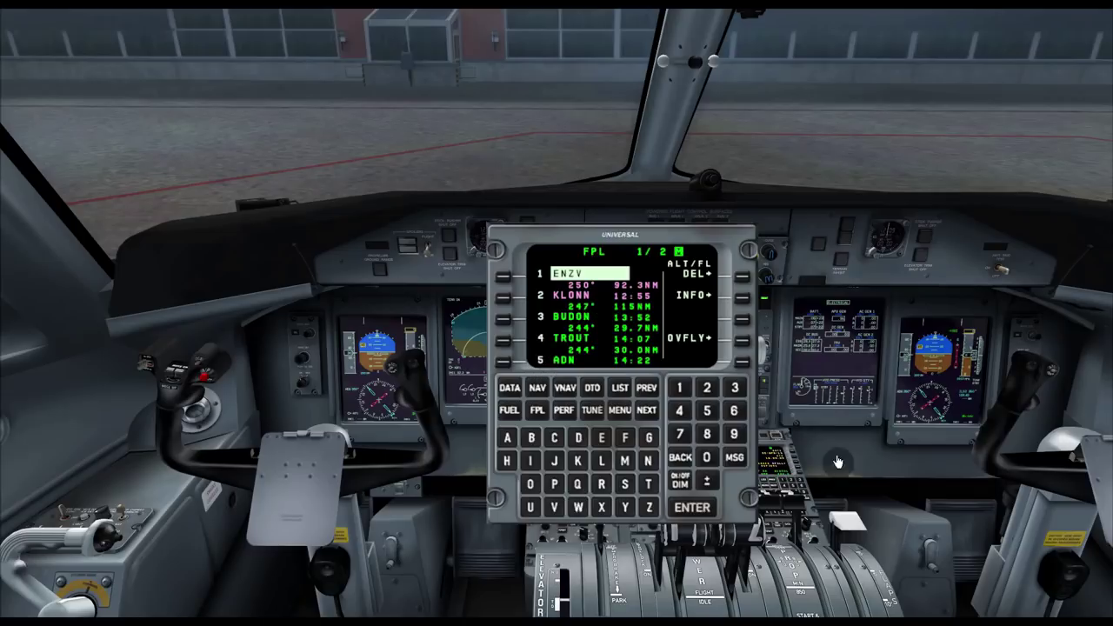
pyautogui.click(647, 410)
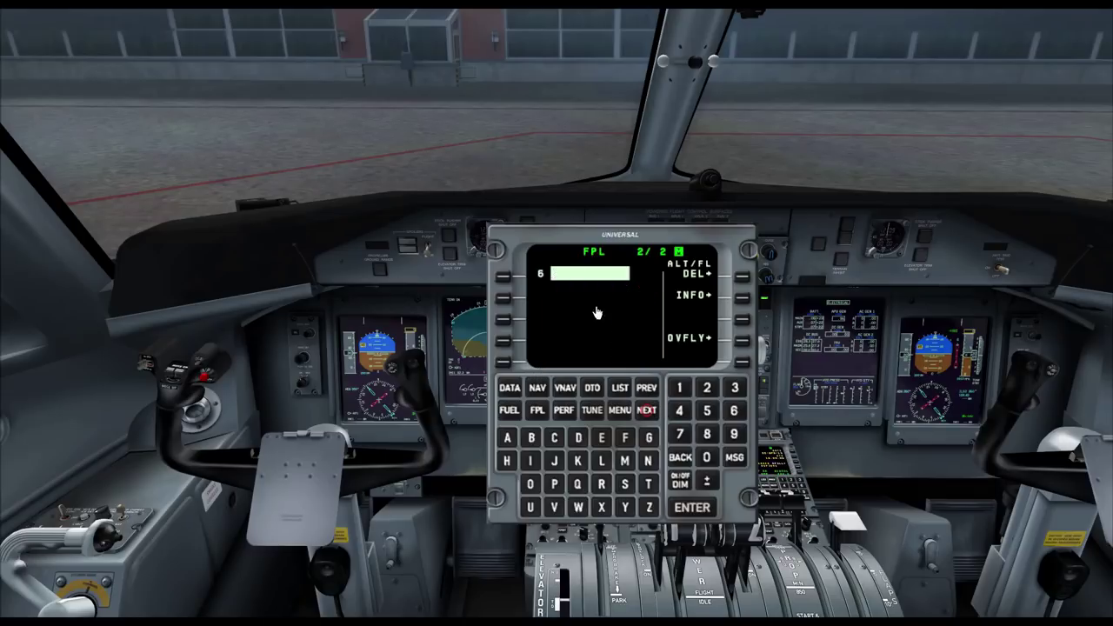
# - Enter and accept EGPD as waypoint 6, then bring up FPL MENU 1/2
pyautogui.click(600, 438)
pyautogui.click(648, 438)
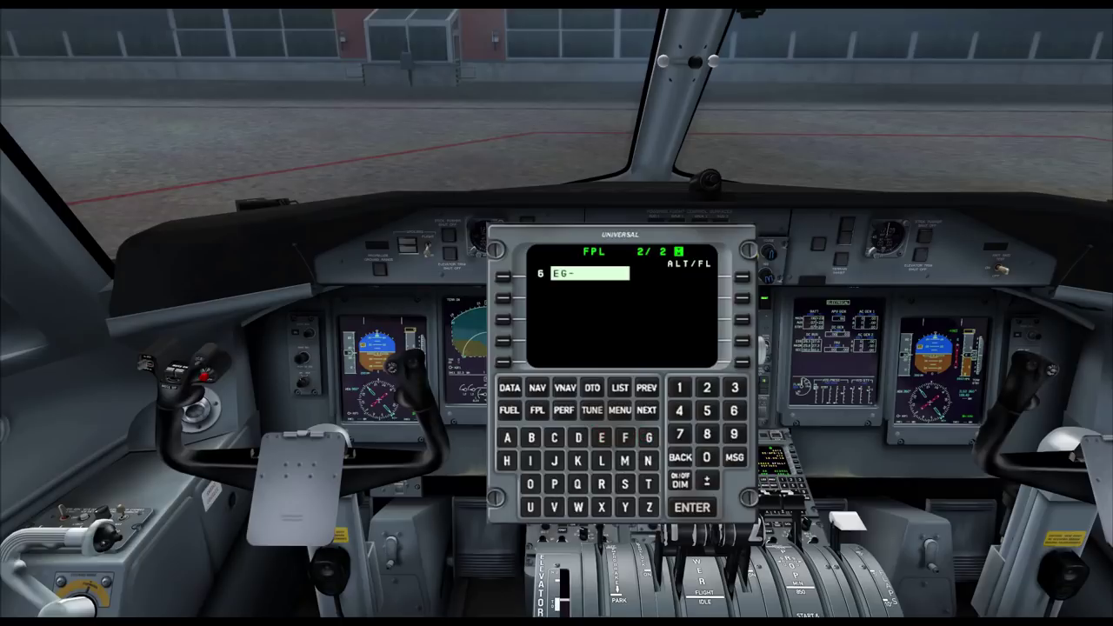
pyautogui.hotkey('alt', 'Tab')
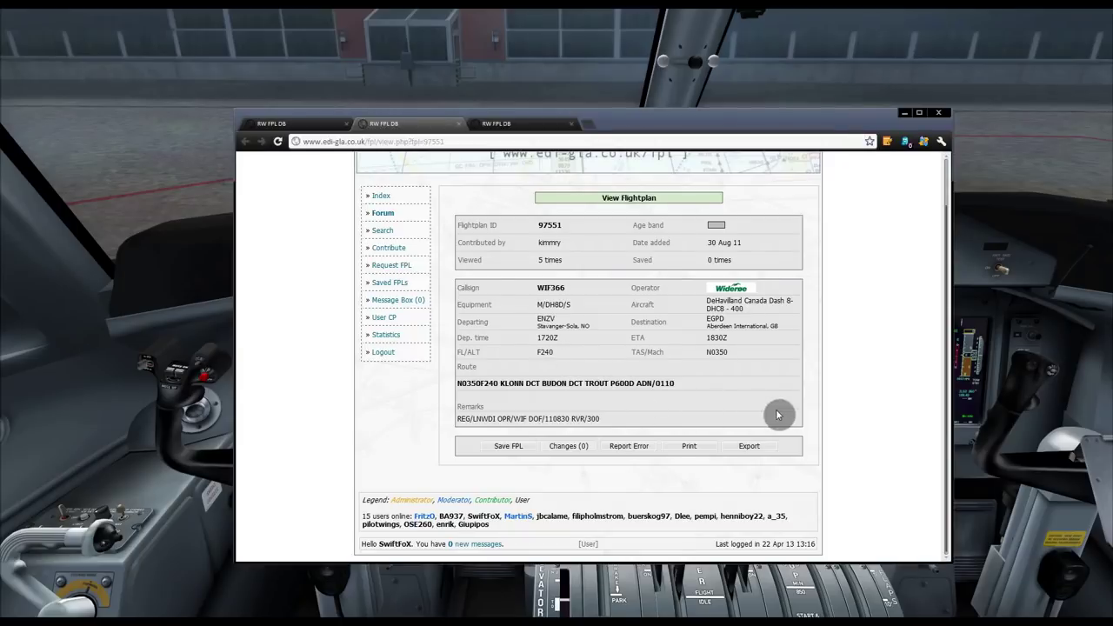
pyautogui.click(196, 200)
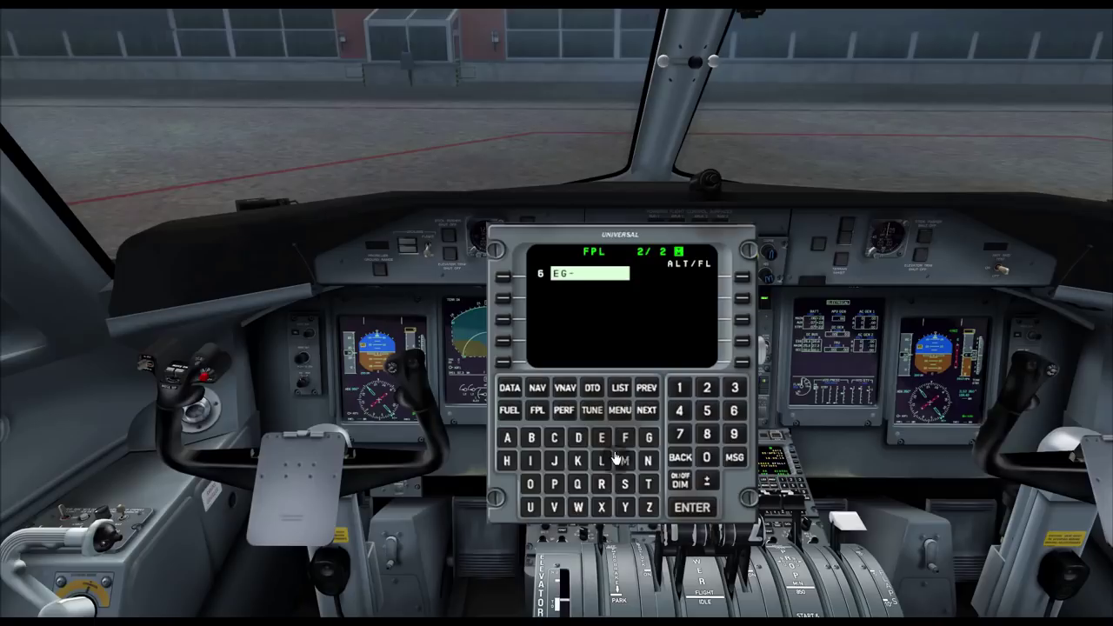
pyautogui.click(555, 485)
pyautogui.click(577, 438)
pyautogui.click(692, 507)
pyautogui.click(512, 365)
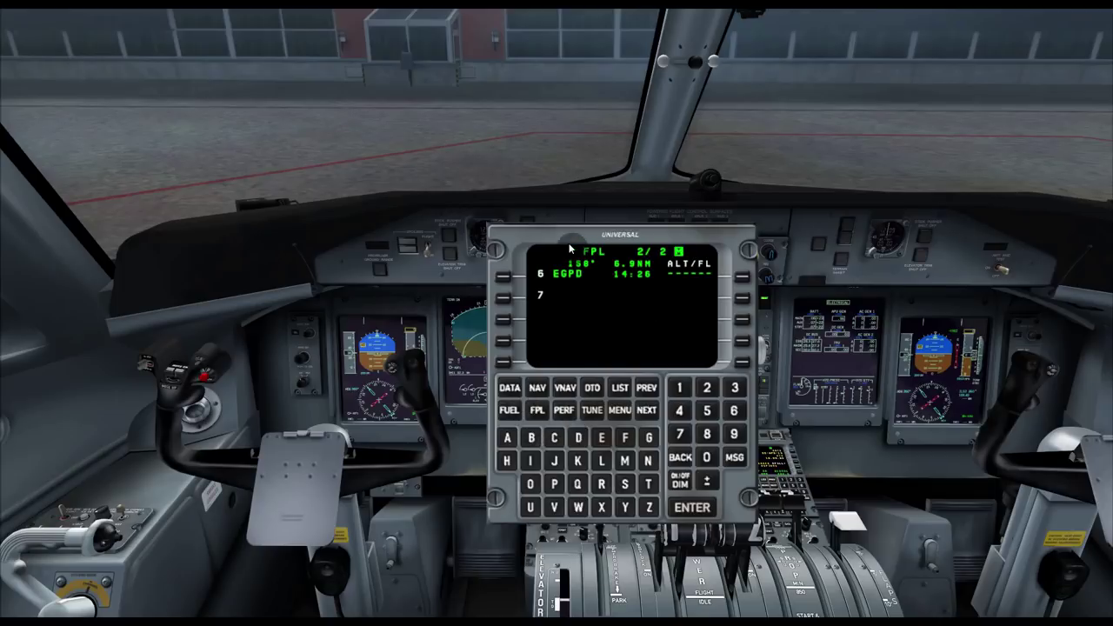
pyautogui.click(621, 413)
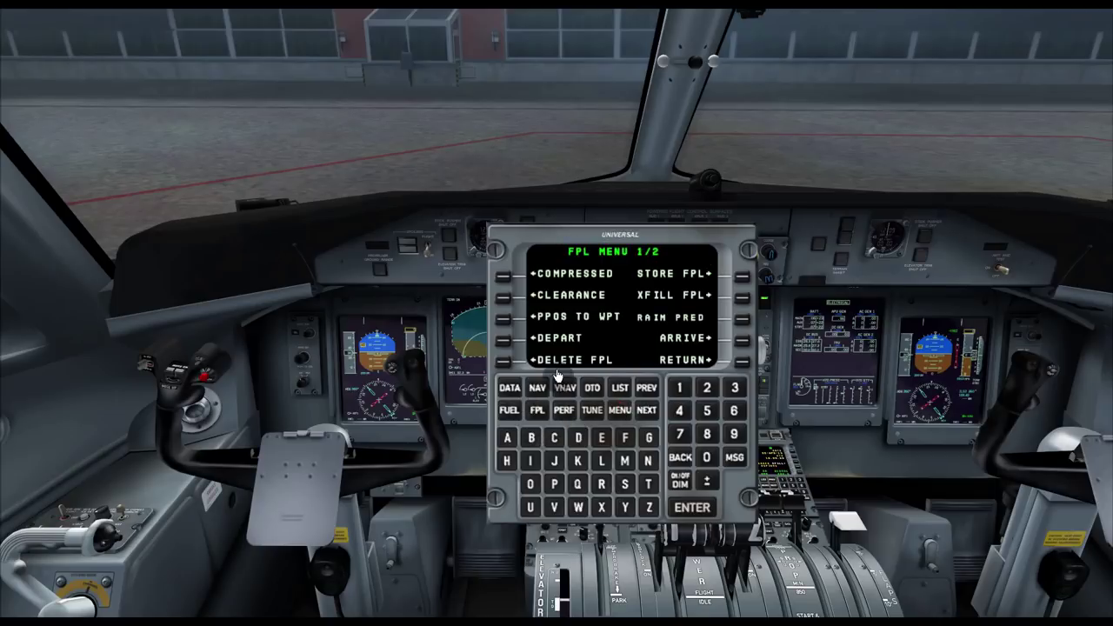
# - Select runway 18 and the KLON5G SID on the ENZV departure page
pyautogui.click(503, 340)
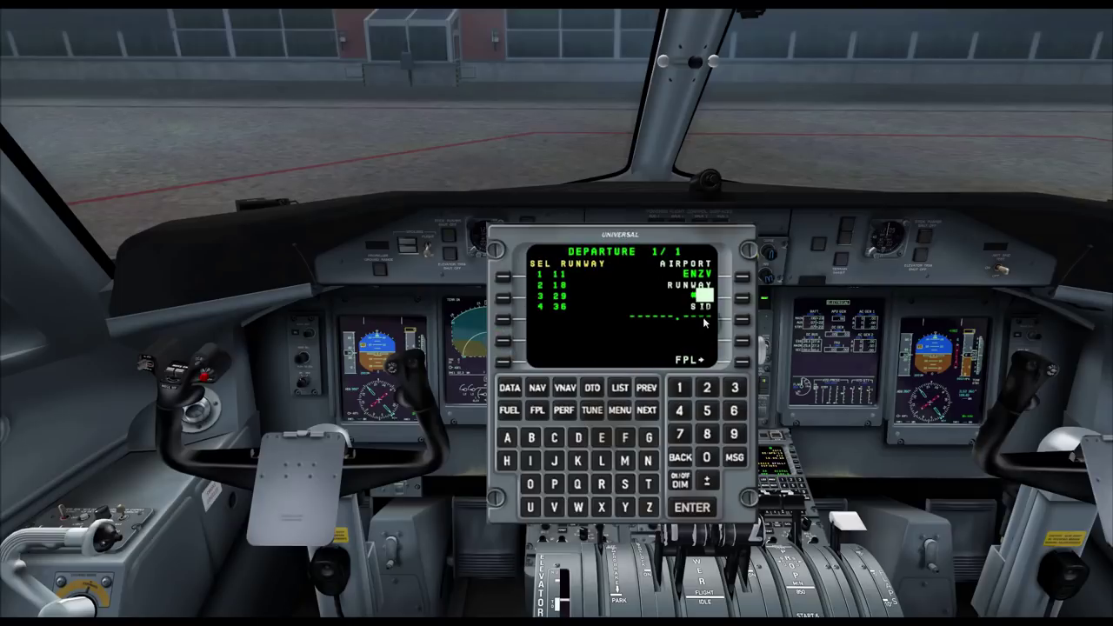
pyautogui.click(706, 388)
pyautogui.click(691, 507)
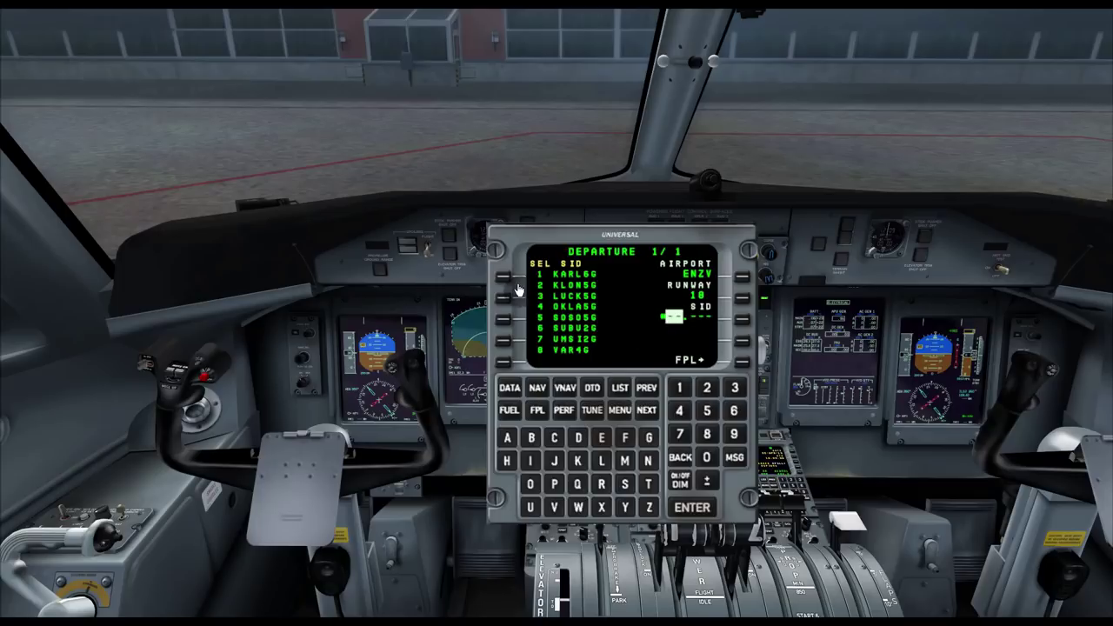
pyautogui.click(707, 388)
pyautogui.click(692, 510)
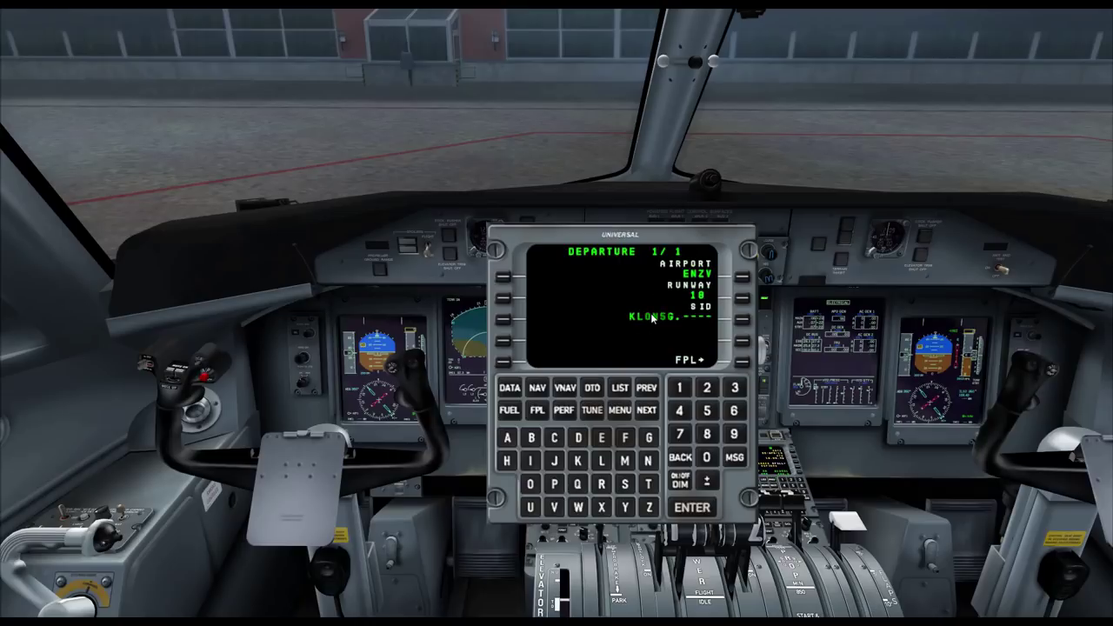
# - Check KLONN against the online route, then insert the departure into the flight plan
pyautogui.hotkey('alt', 'Tab')
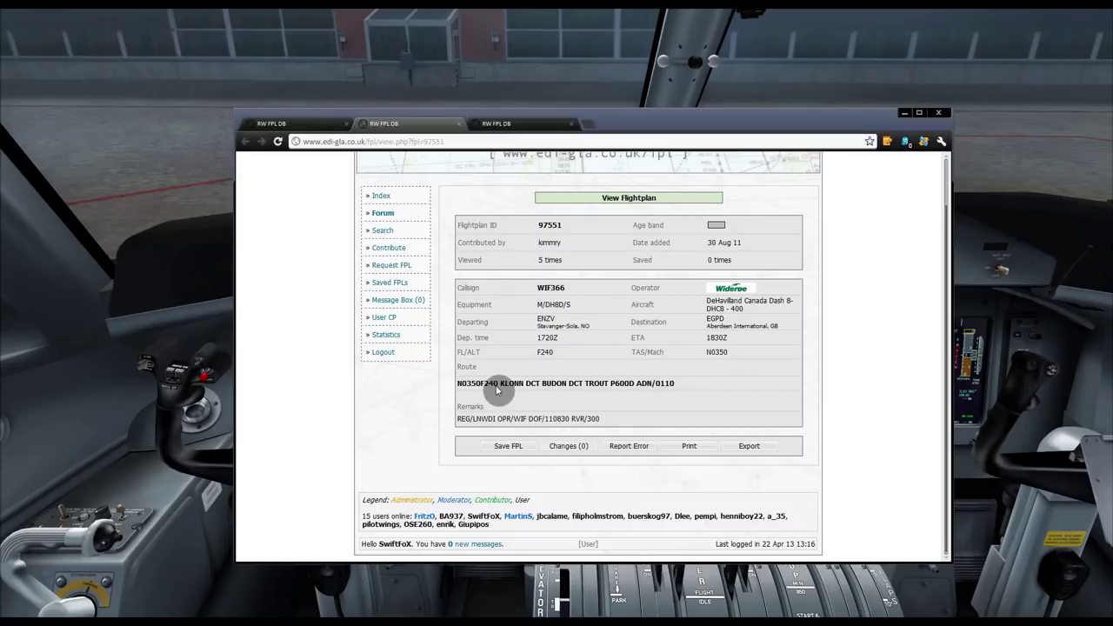
pyautogui.moveTo(503, 383); pyautogui.dragTo(524, 383)
pyautogui.click(555, 60)
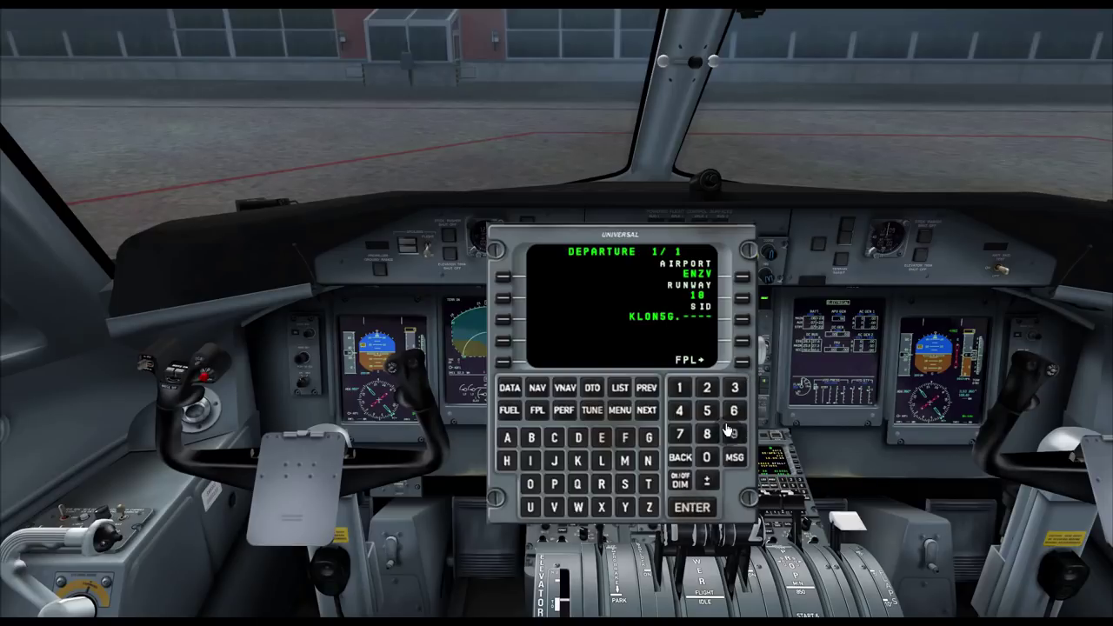
pyautogui.click(705, 506)
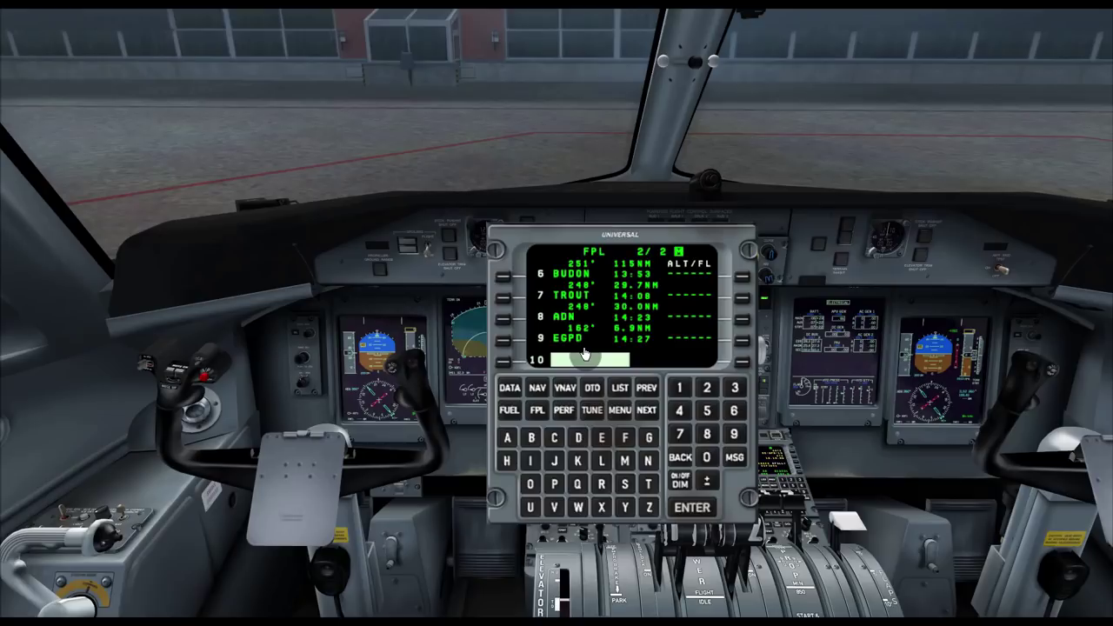
pyautogui.click(648, 416)
pyautogui.moveTo(611, 244); pyautogui.dragTo(821, 243)
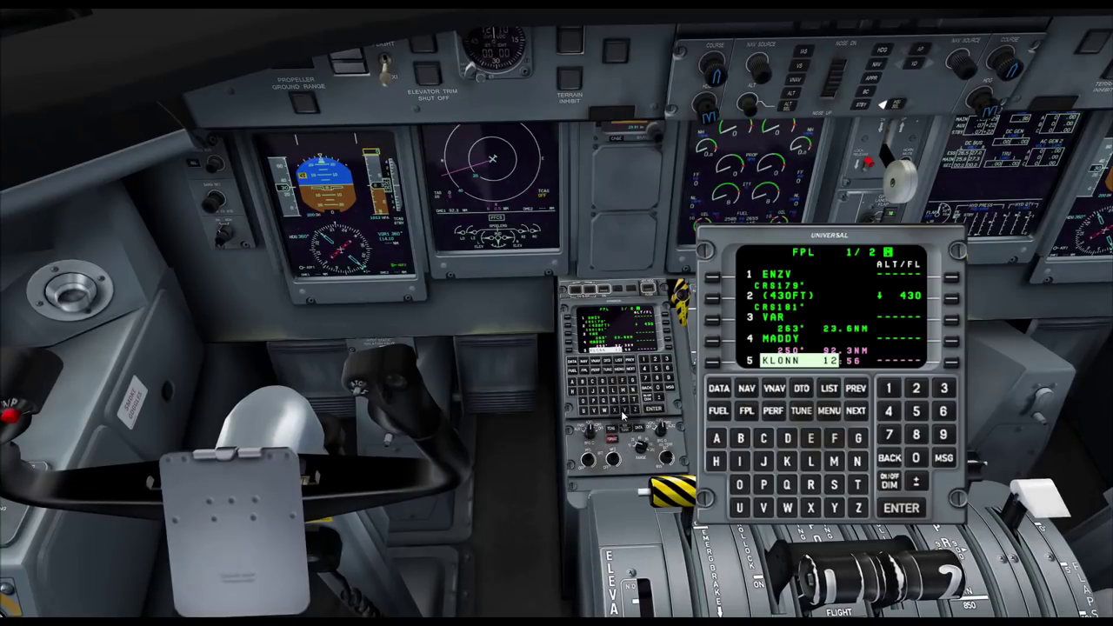
# - Activate the flight plan with a direct-to ENZV, the first flight plan line
pyautogui.hotkey('shift', '2')
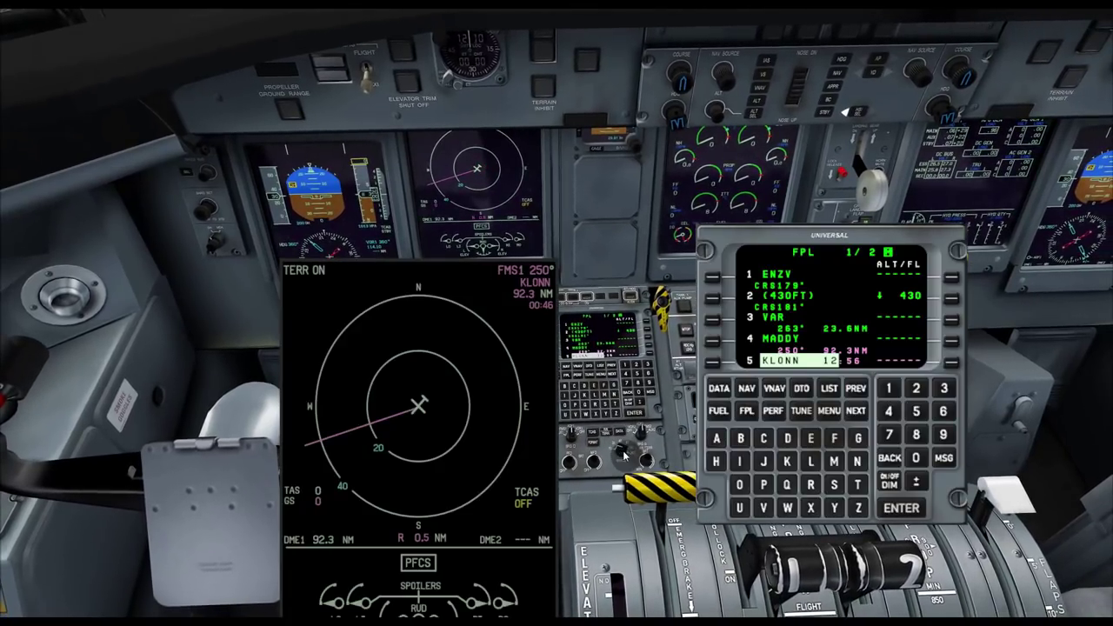
pyautogui.scroll(3, 621, 451)
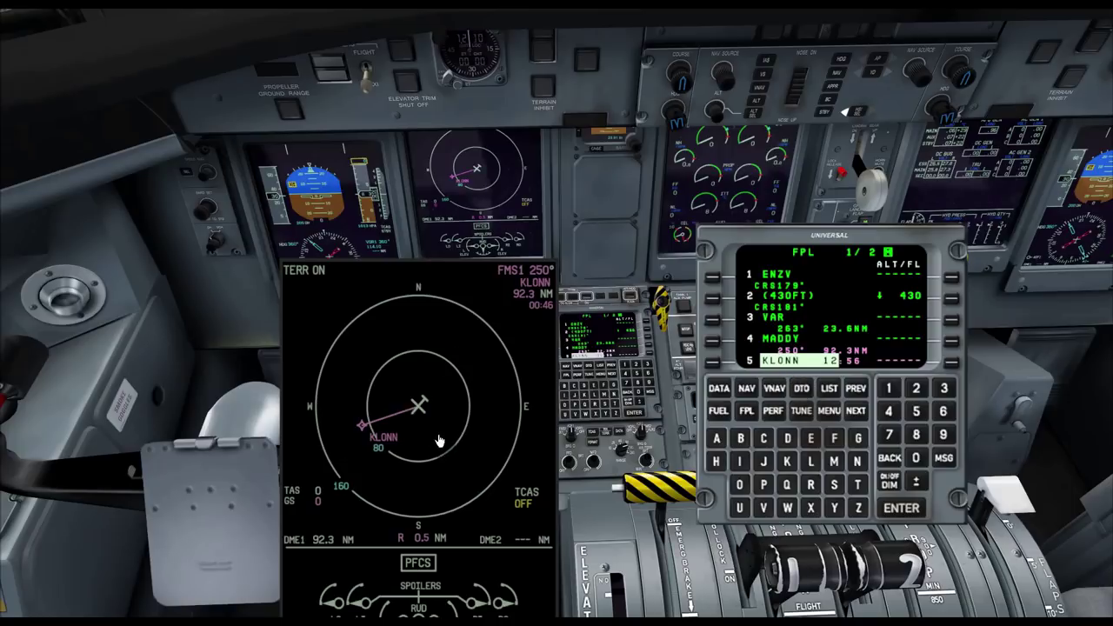
pyautogui.click(800, 392)
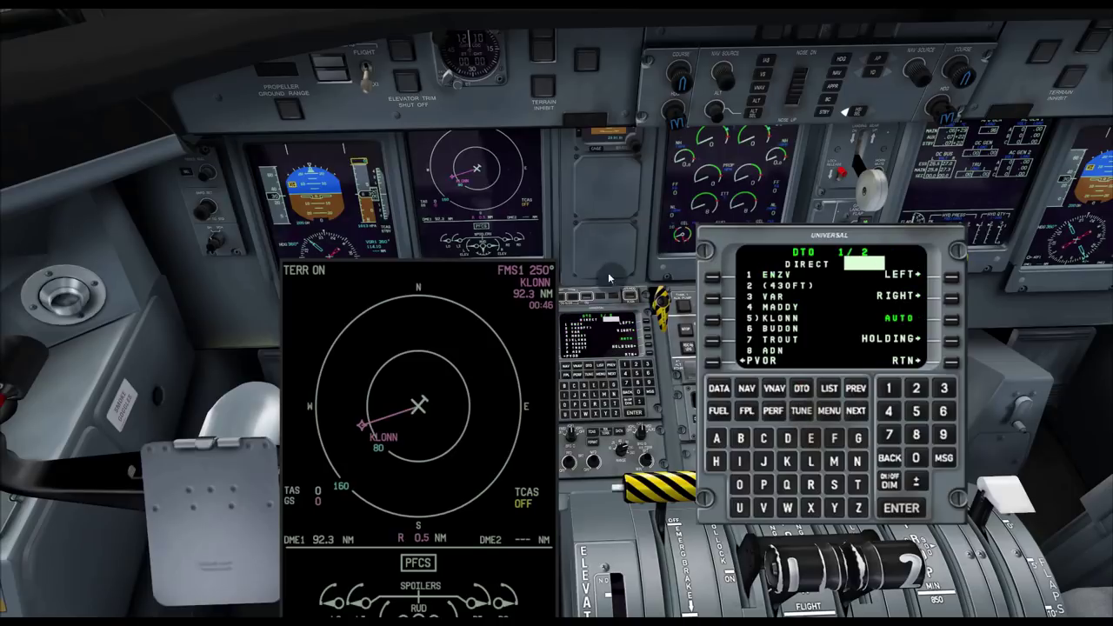
pyautogui.click(891, 388)
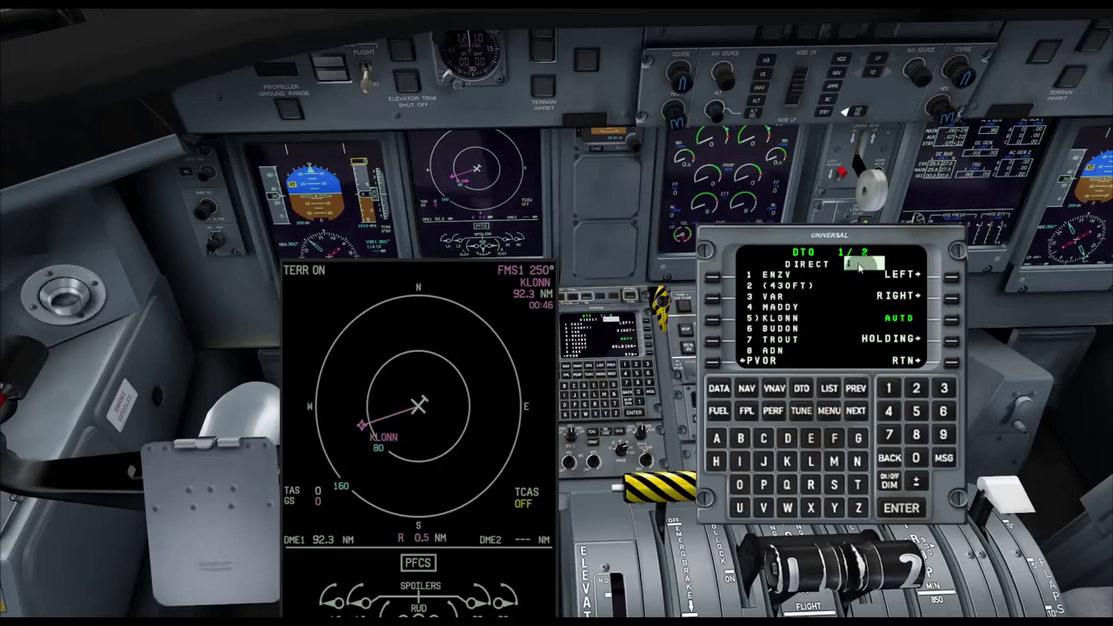
pyautogui.click(902, 512)
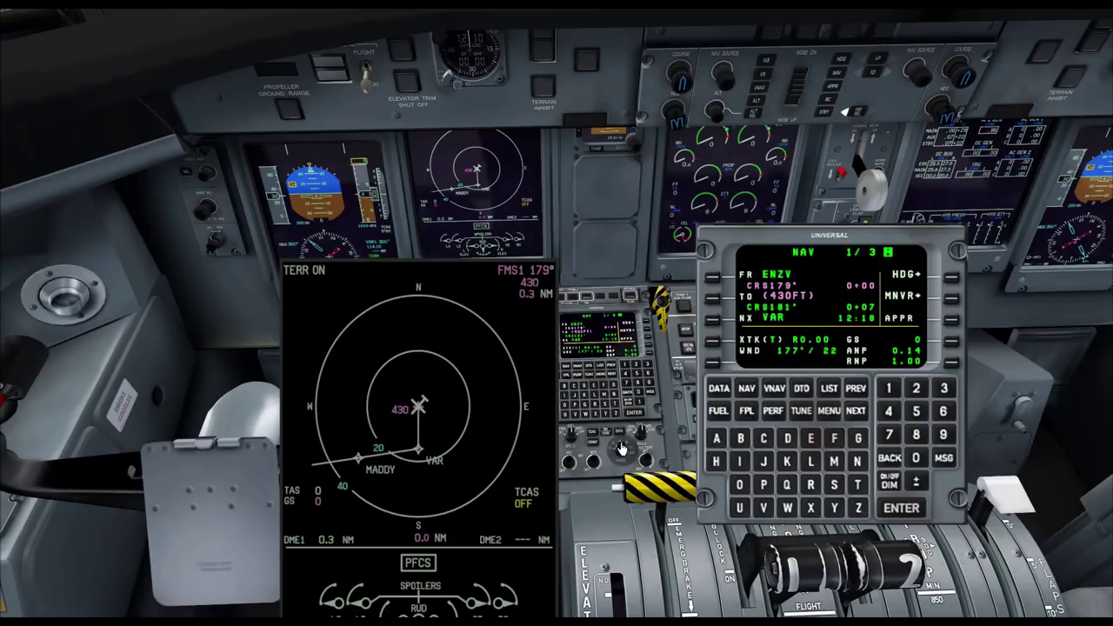
# - Fit the map range to the route via KLONN, BUDON, TROUT and ADN to EGPD
pyautogui.click(620, 448)
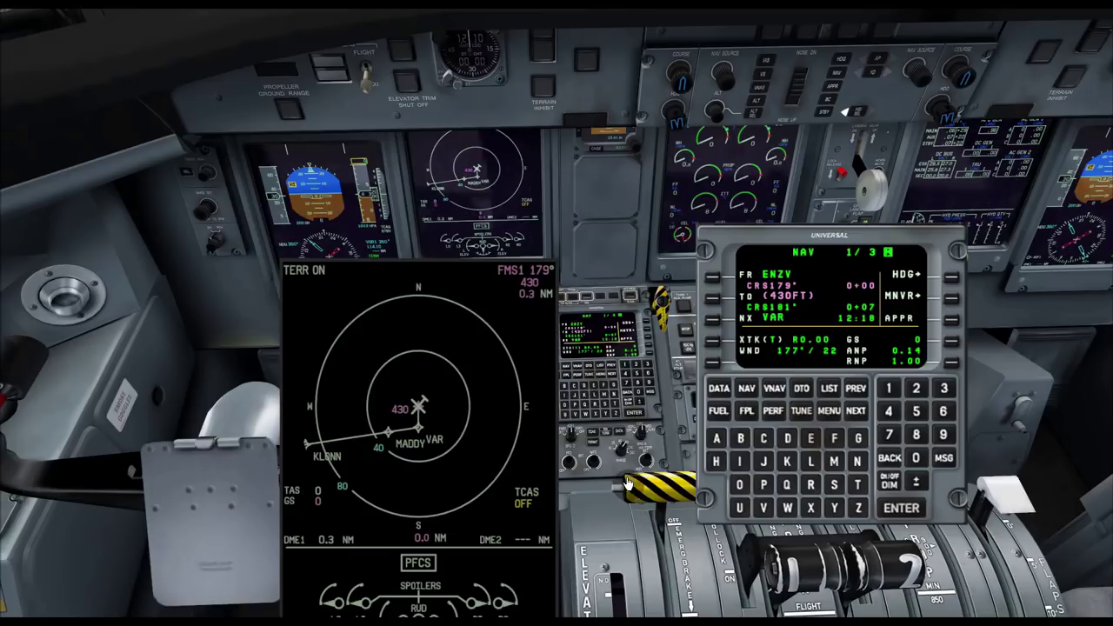
pyautogui.click(622, 449)
pyautogui.click(749, 414)
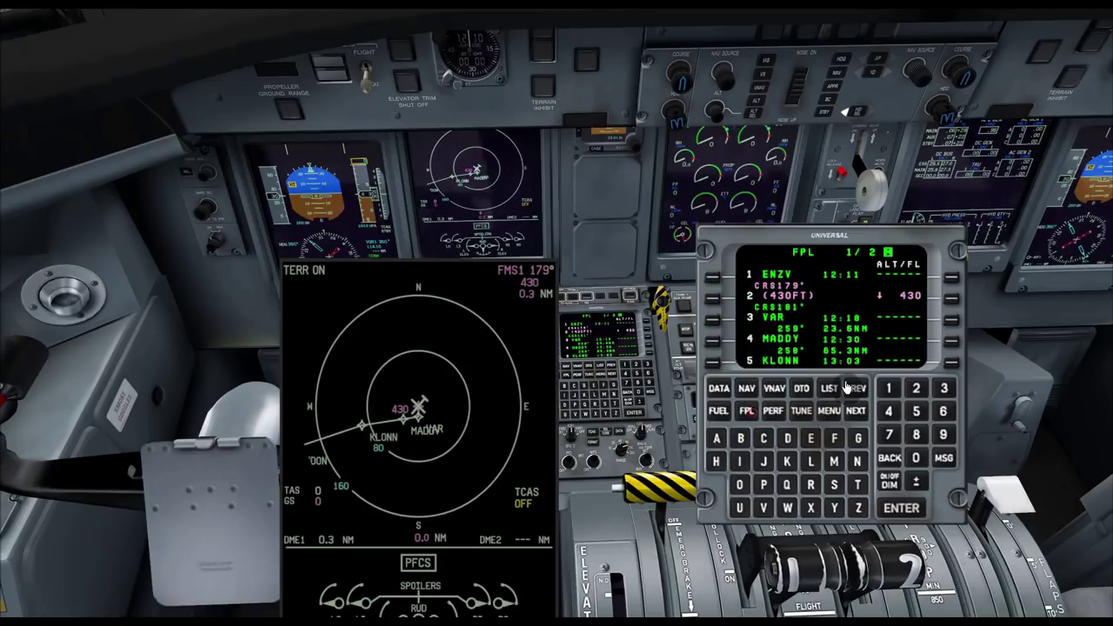
pyautogui.click(854, 412)
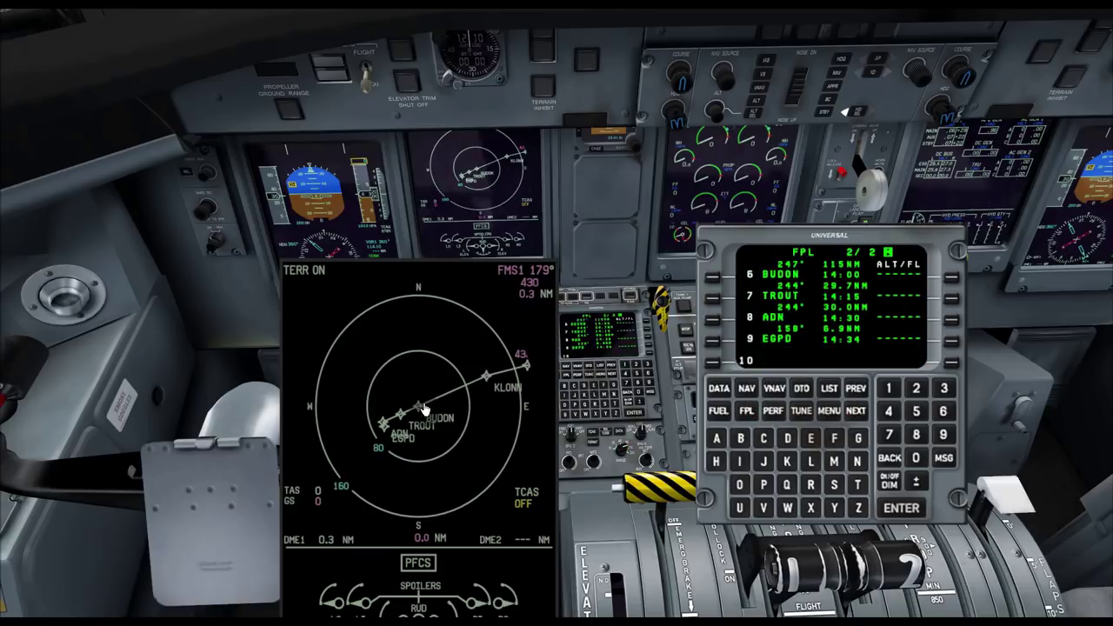
pyautogui.click(617, 449)
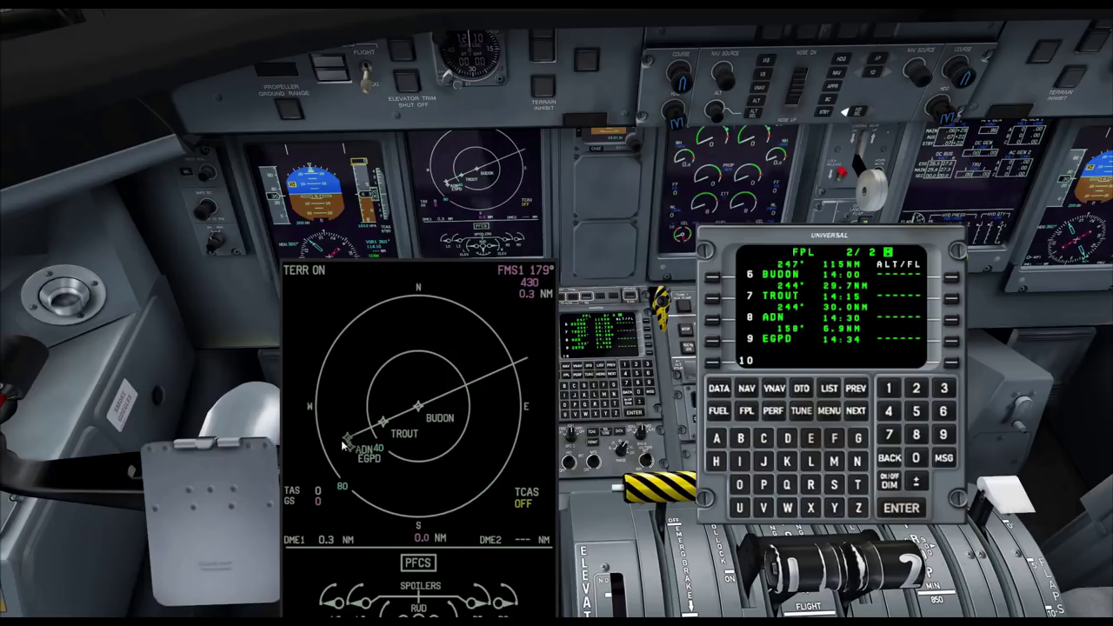
# - Return to flight plan page 1 and open the EGPD arrival setup, with the ILS 16 chart alongside
pyautogui.click(746, 412)
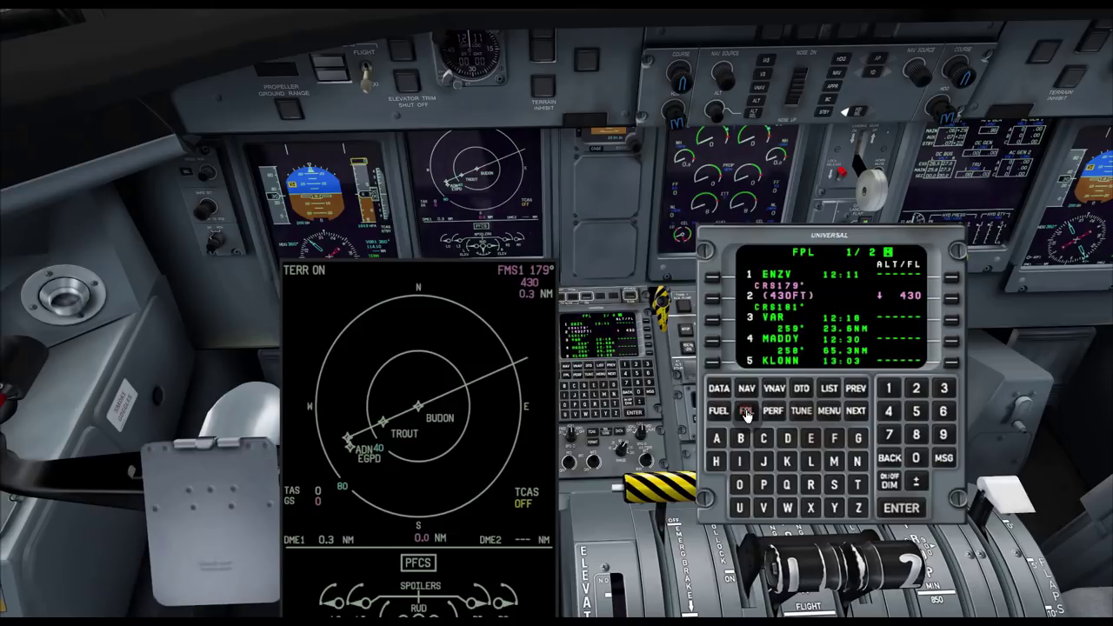
pyautogui.click(828, 410)
pyautogui.click(946, 341)
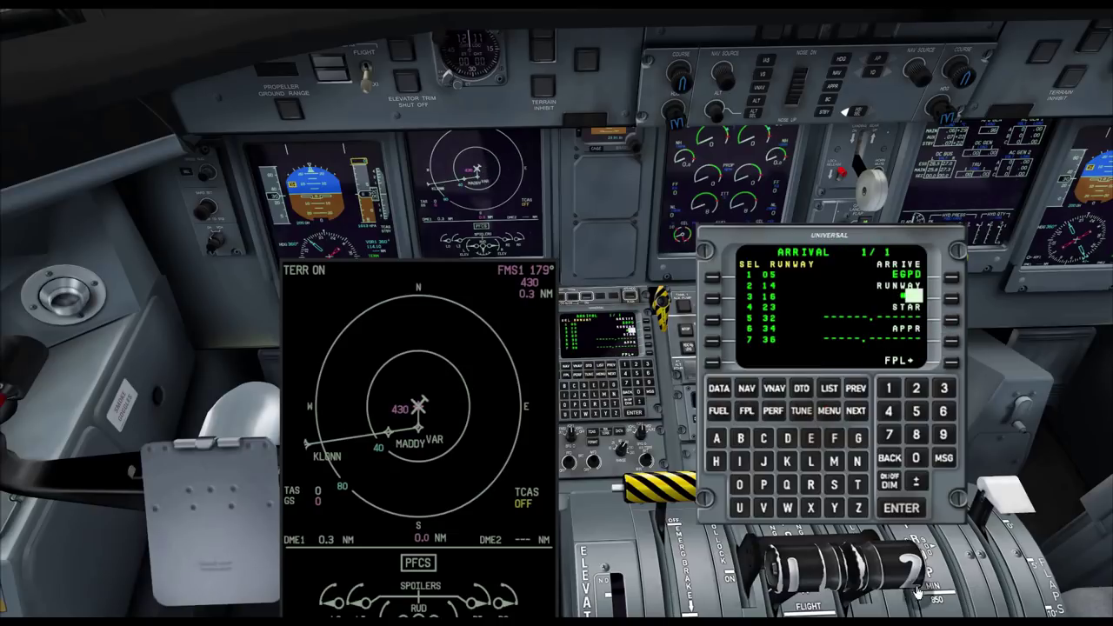
pyautogui.hotkey('alt', 'Tab')
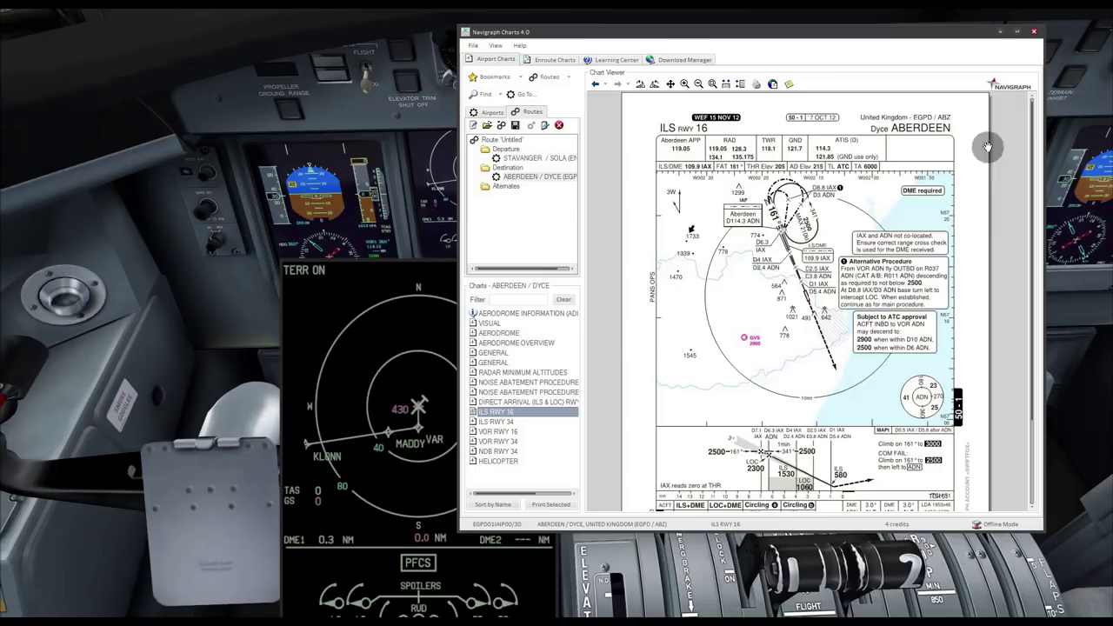
# - Review the Aberdeen ILS RWY 16 chart in Navigraph, then return to the FMS arrival page
pyautogui.scroll(-1, 1024, 121)
pyautogui.scroll(1, 1024, 117)
pyautogui.moveTo(536, 37); pyautogui.dragTo(465, 42)
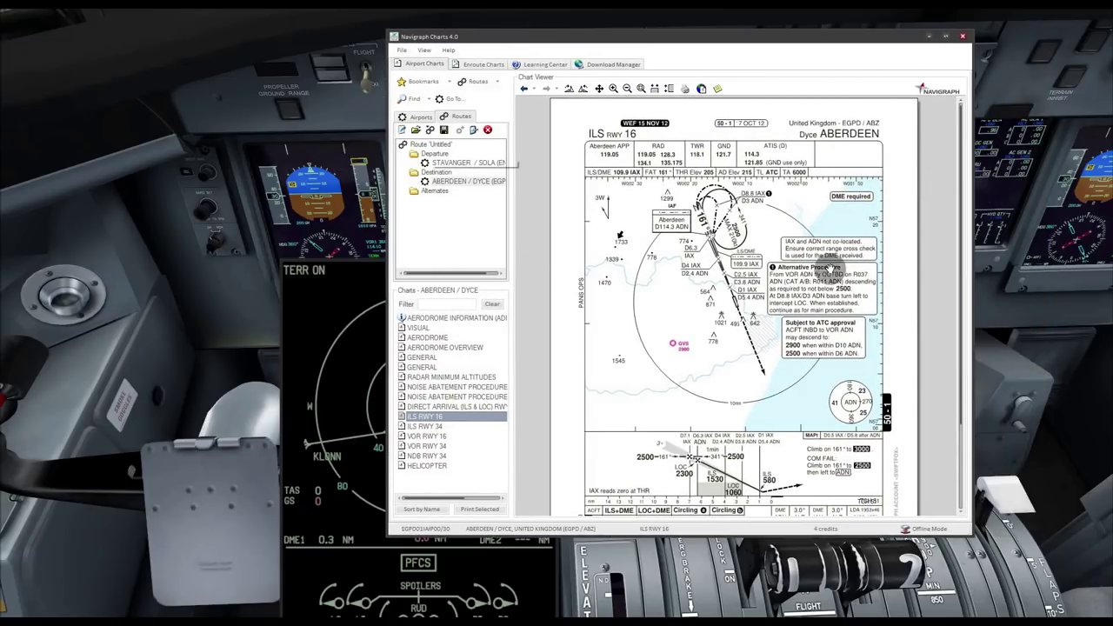
pyautogui.scroll(-2, 957, 194)
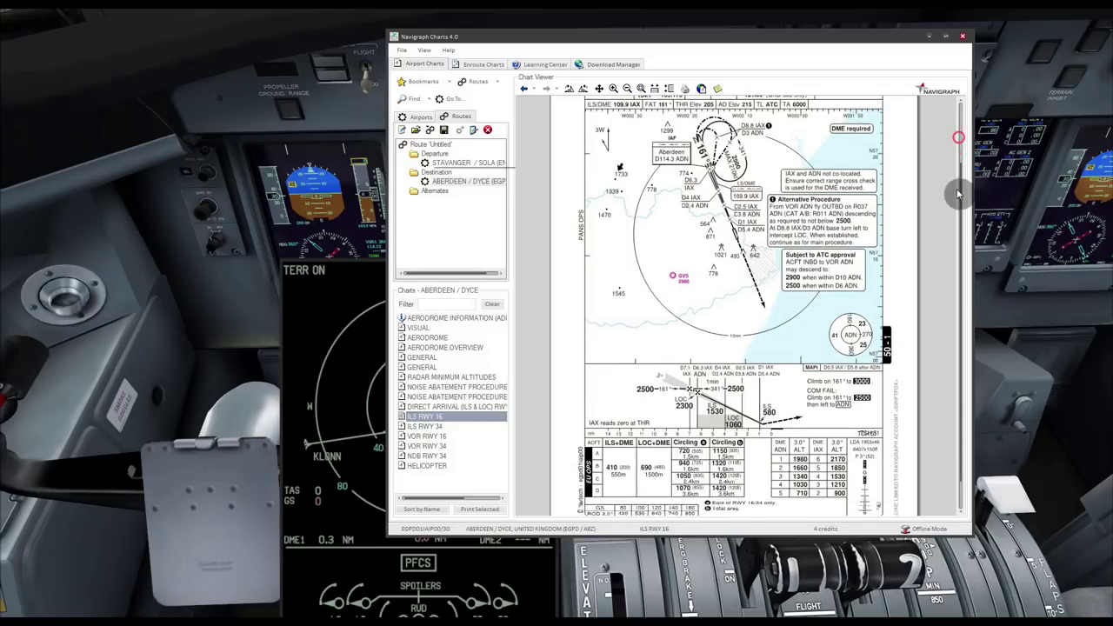
pyautogui.scroll(2, 939, 162)
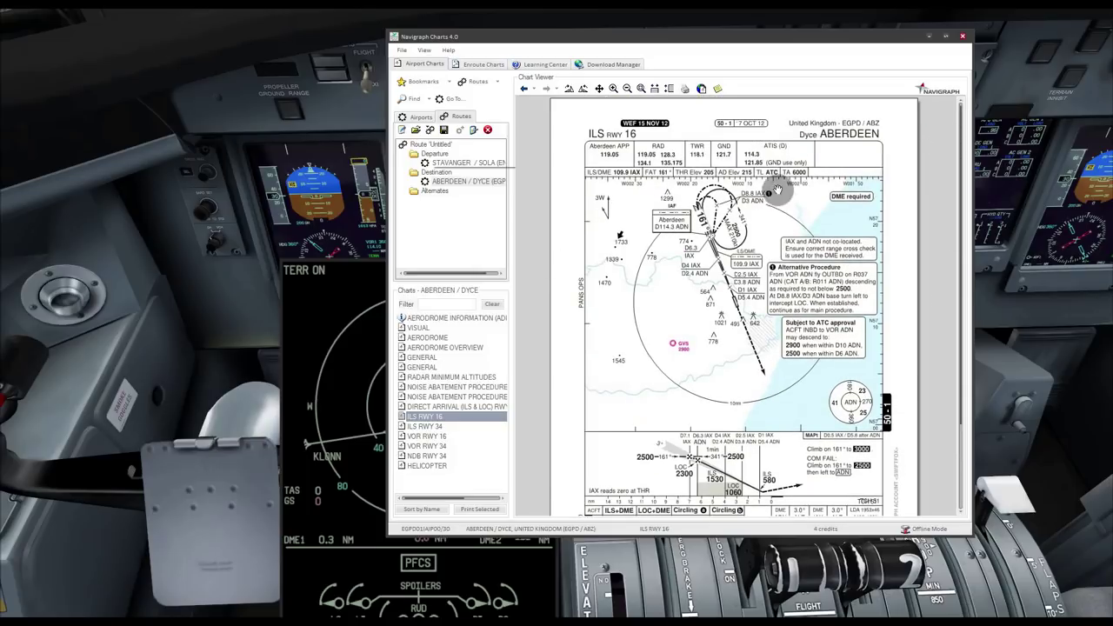
pyautogui.moveTo(960, 166)
pyautogui.mouseDown()
pyautogui.moveTo(963, 301)
pyautogui.moveTo(956, 170)
pyautogui.moveTo(966, 160)
pyautogui.moveTo(968, 178)
pyautogui.mouseUp()
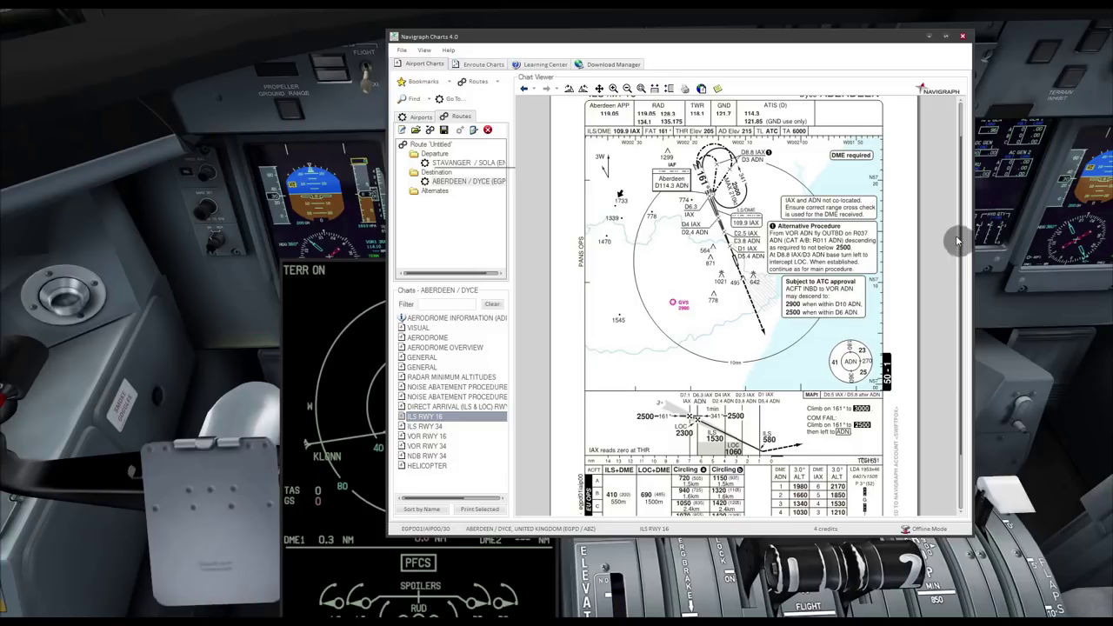
pyautogui.scroll(-1, 956, 228)
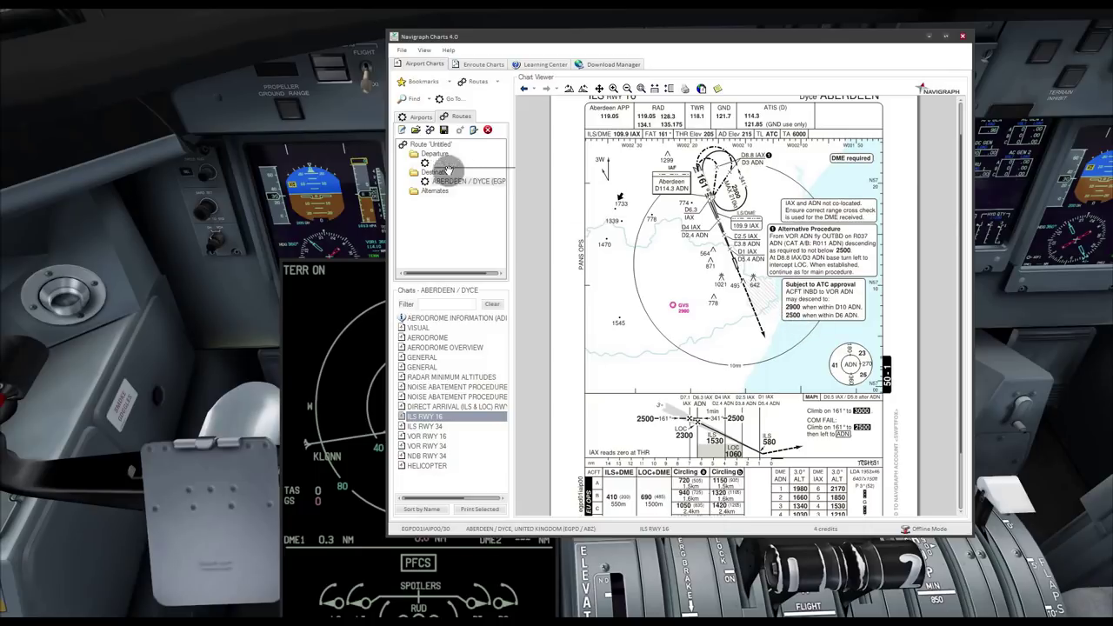
pyautogui.click(327, 82)
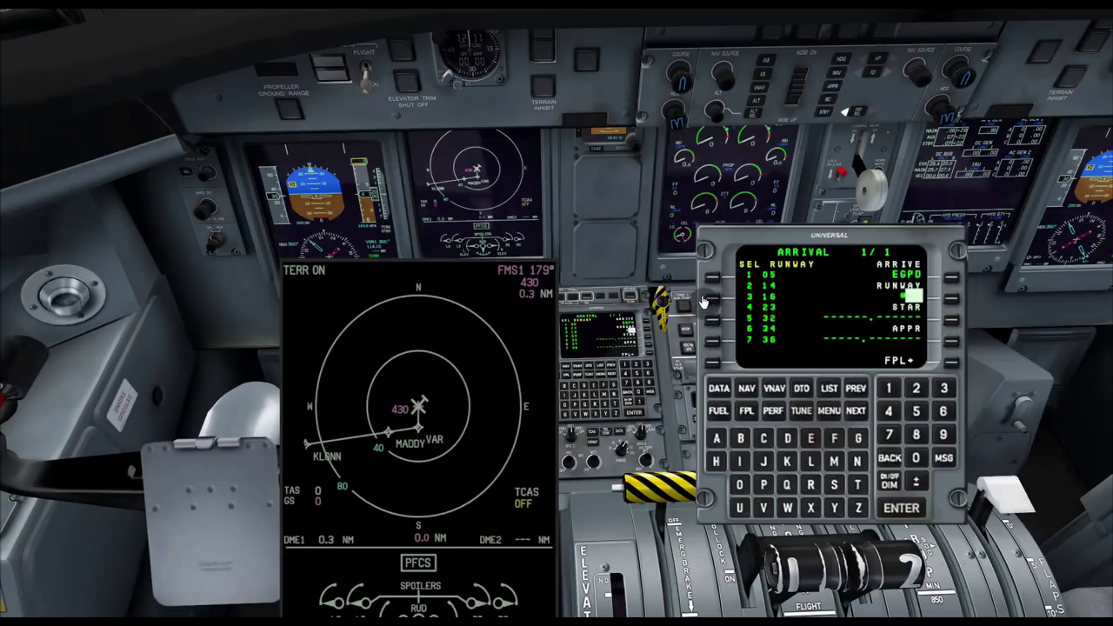
# - Choose EGPD runway 16 with no STAR and the I16 ILS approach, and insert it
pyautogui.click(945, 391)
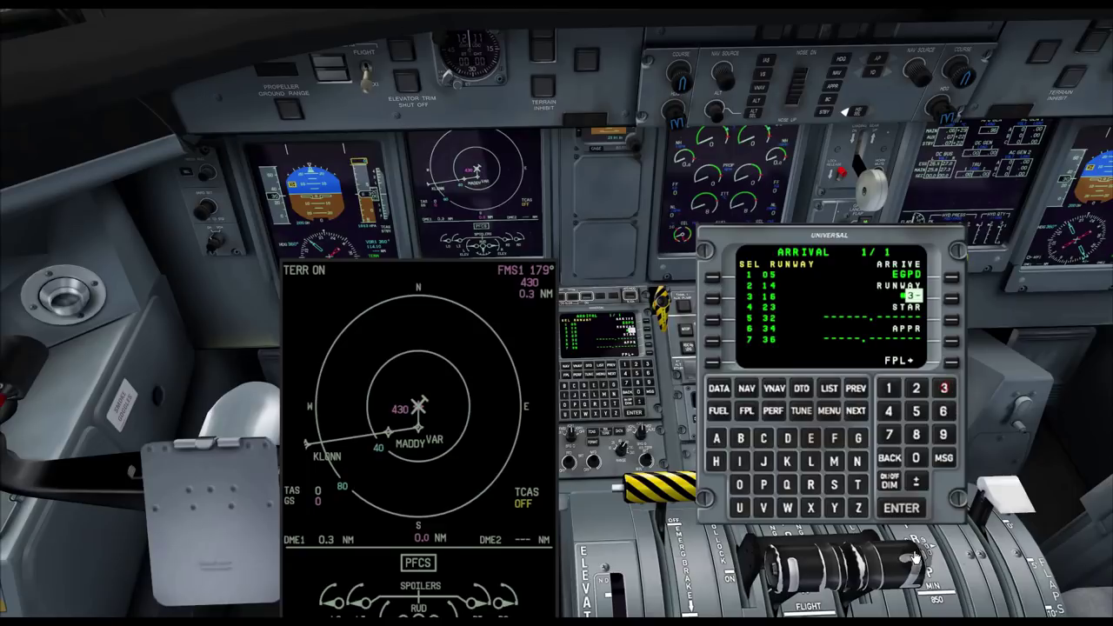
pyautogui.click(908, 509)
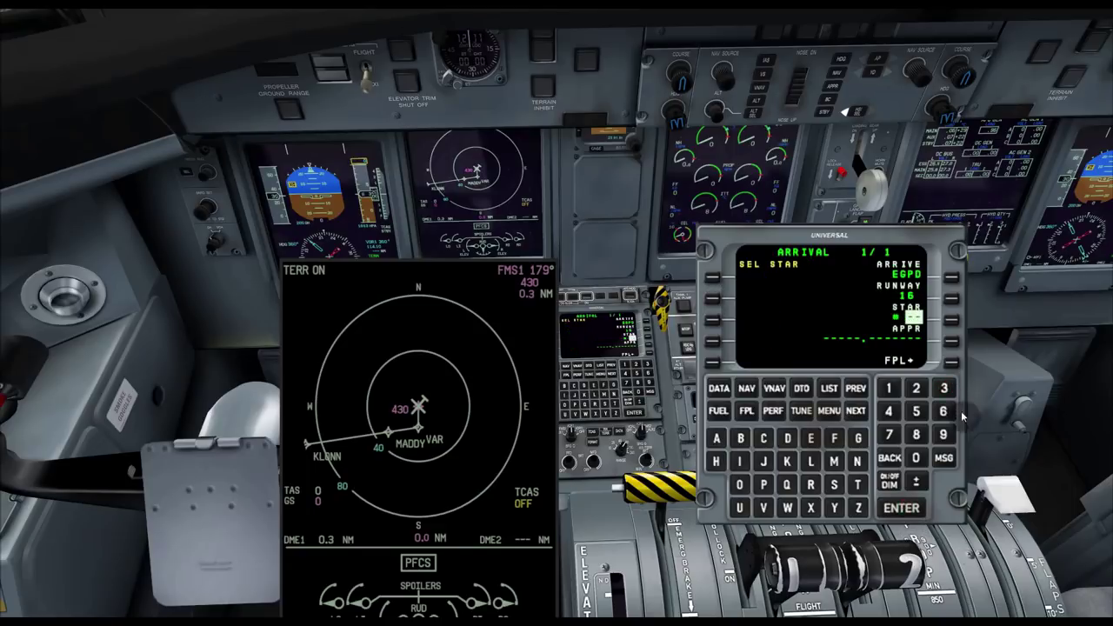
pyautogui.click(952, 342)
pyautogui.click(915, 387)
pyautogui.click(901, 508)
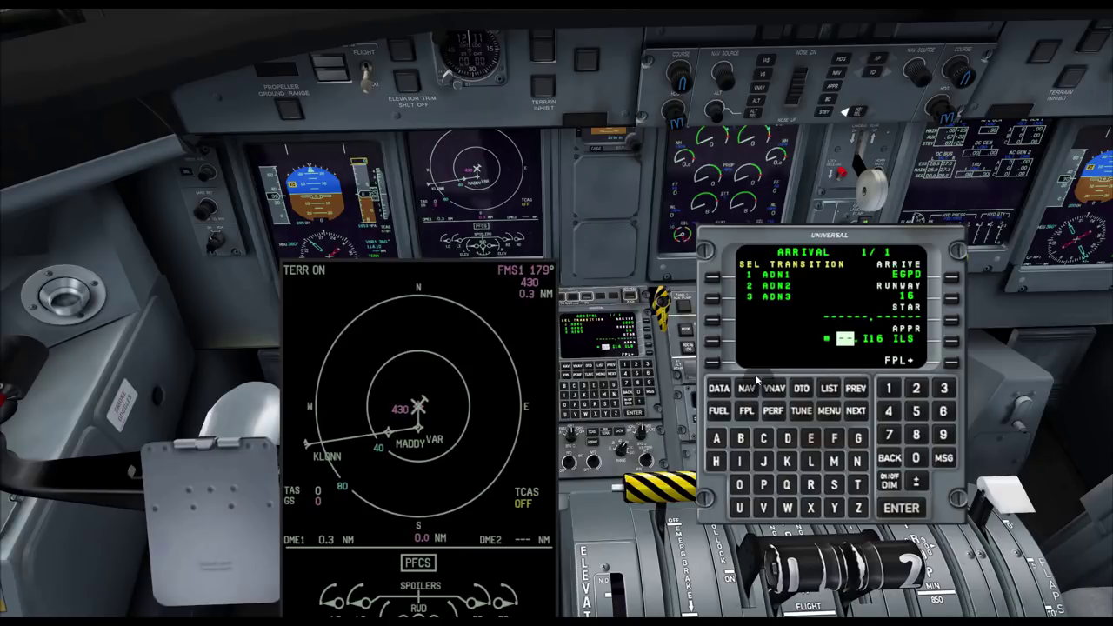
pyautogui.press('a')
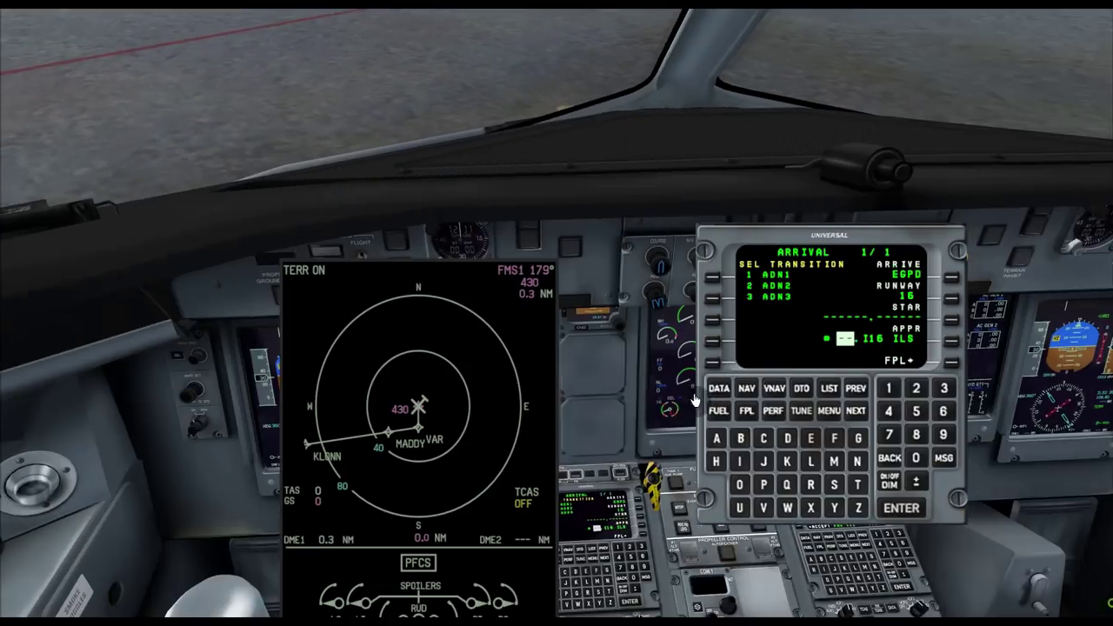
pyautogui.click(900, 510)
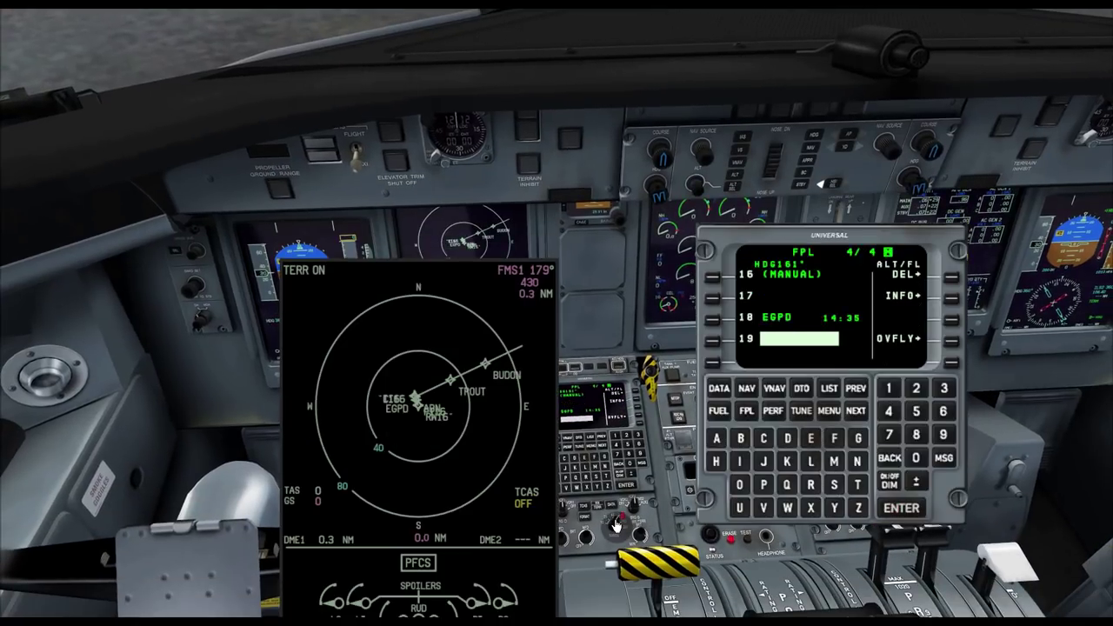
# - Delete the ADN waypoint from flight plan page 2
pyautogui.scroll(-2, 614, 524)
pyautogui.scroll(-1, 614, 523)
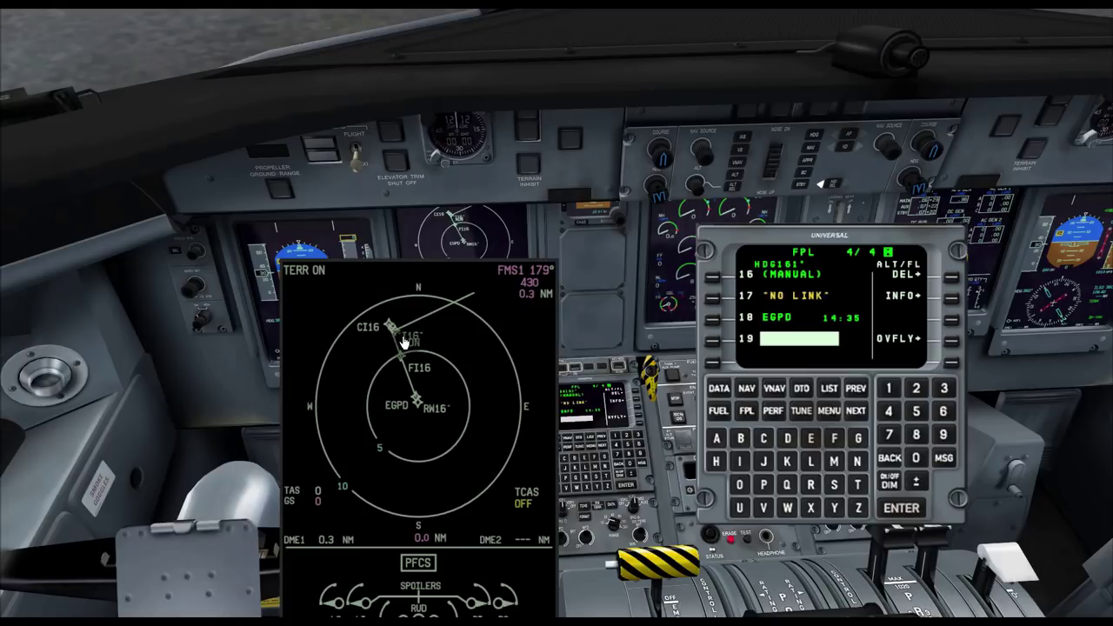
pyautogui.click(854, 413)
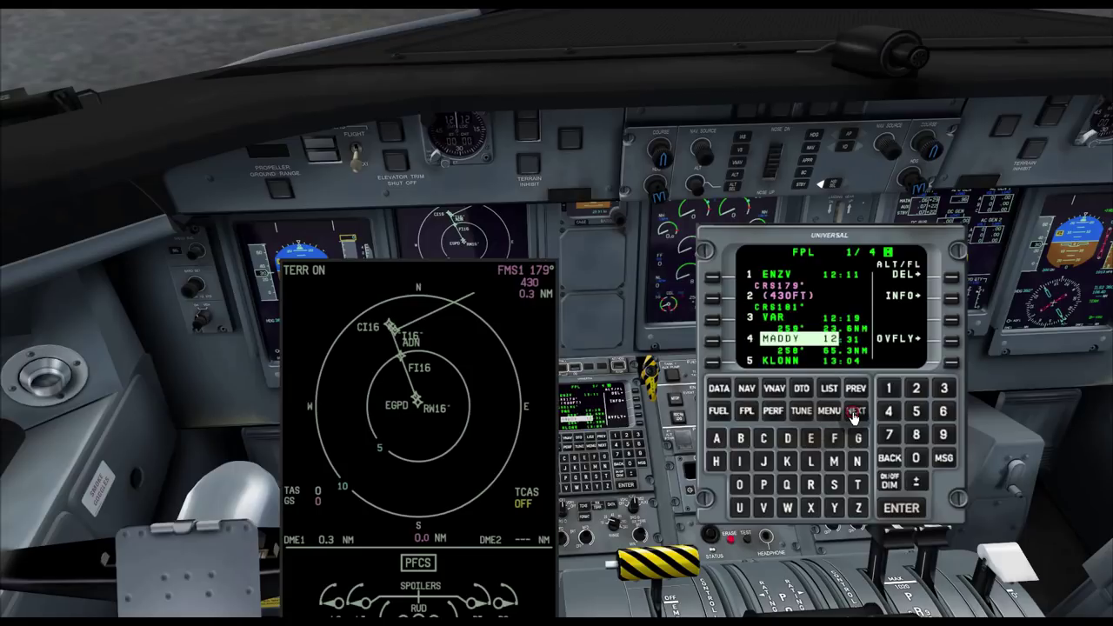
pyautogui.click(854, 414)
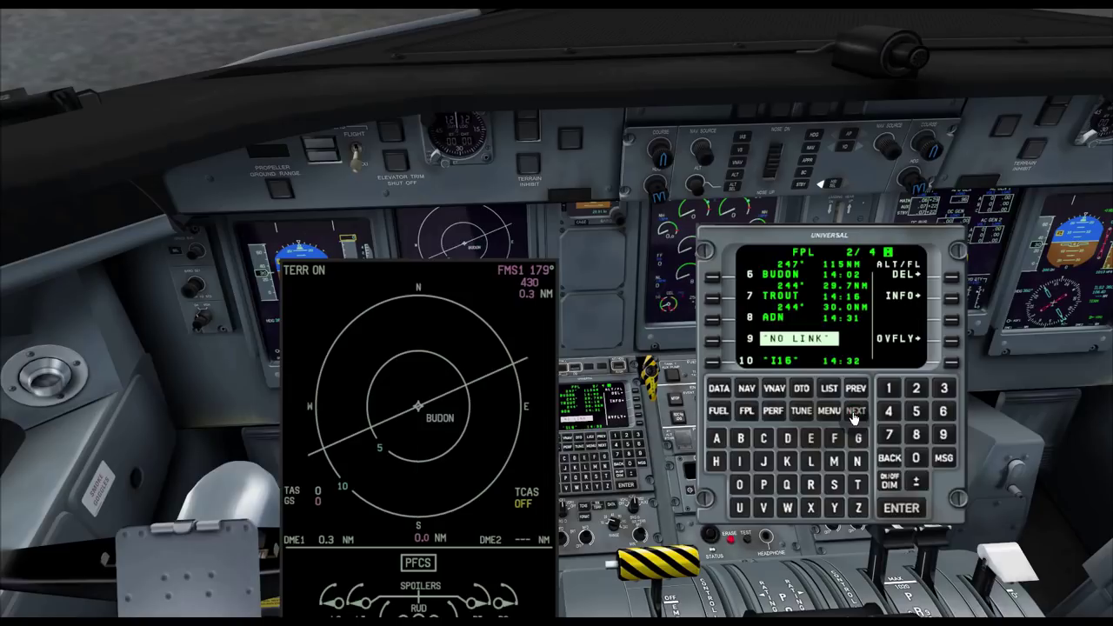
pyautogui.click(855, 415)
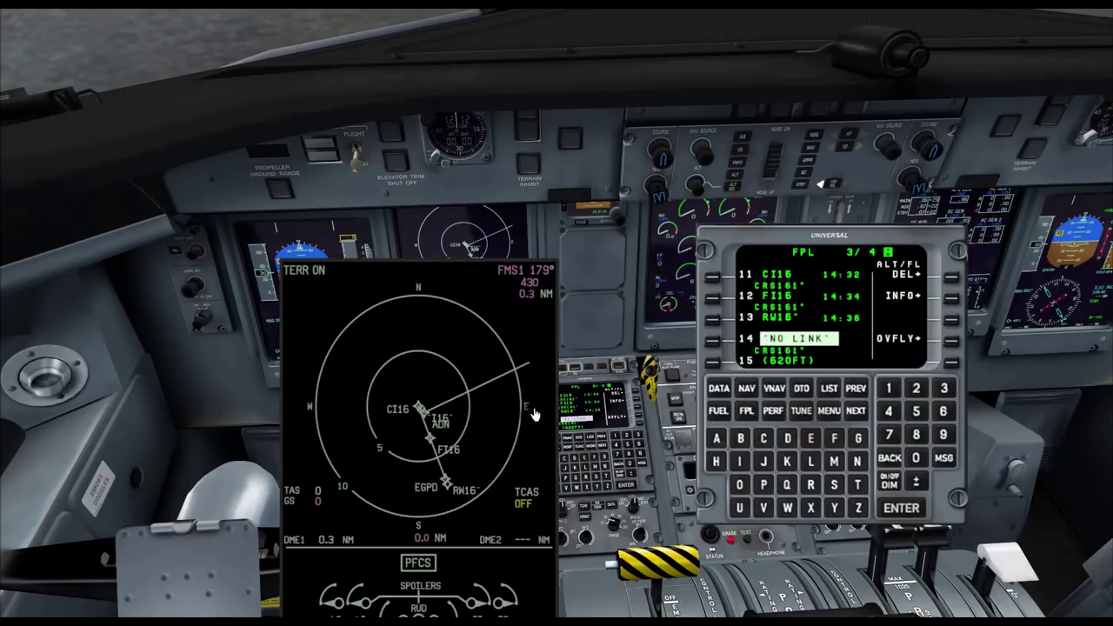
pyautogui.click(854, 412)
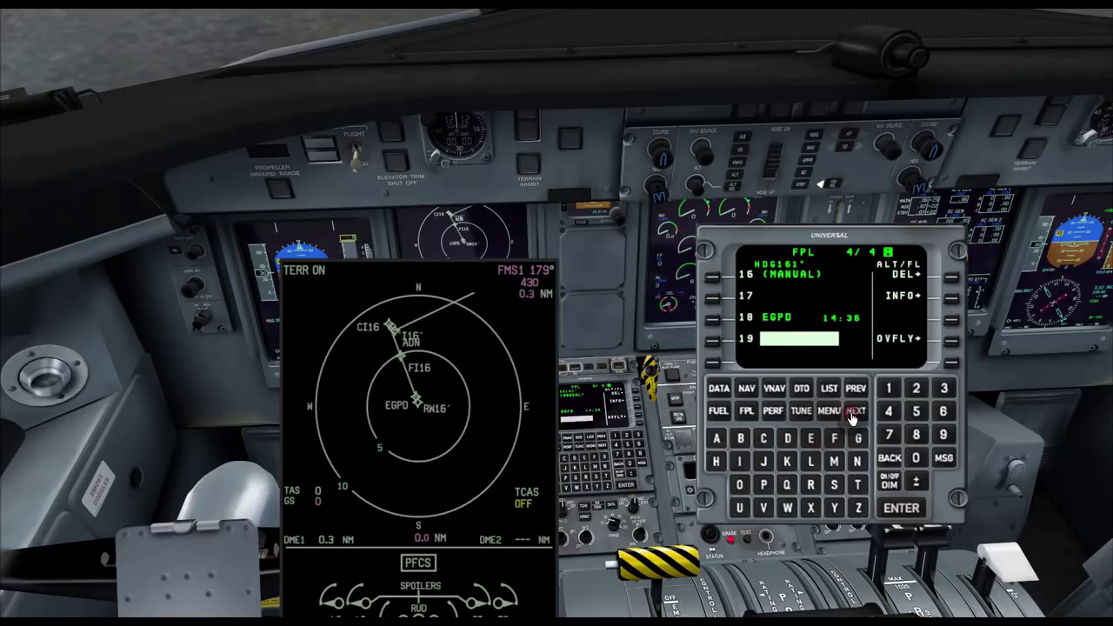
pyautogui.click(854, 412)
pyautogui.click(854, 413)
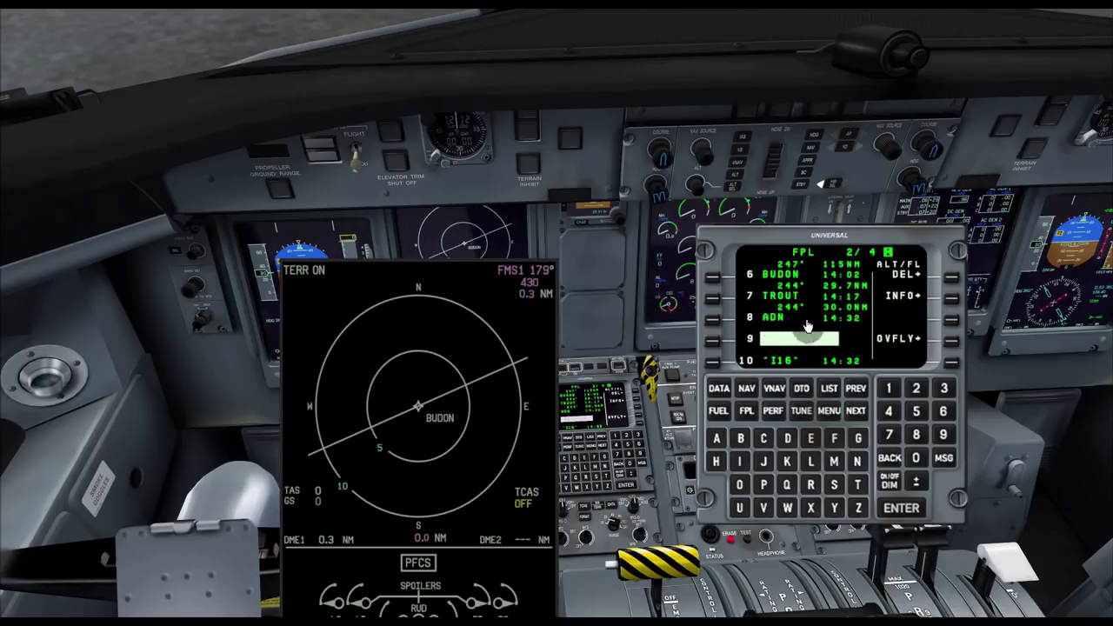
pyautogui.click(711, 318)
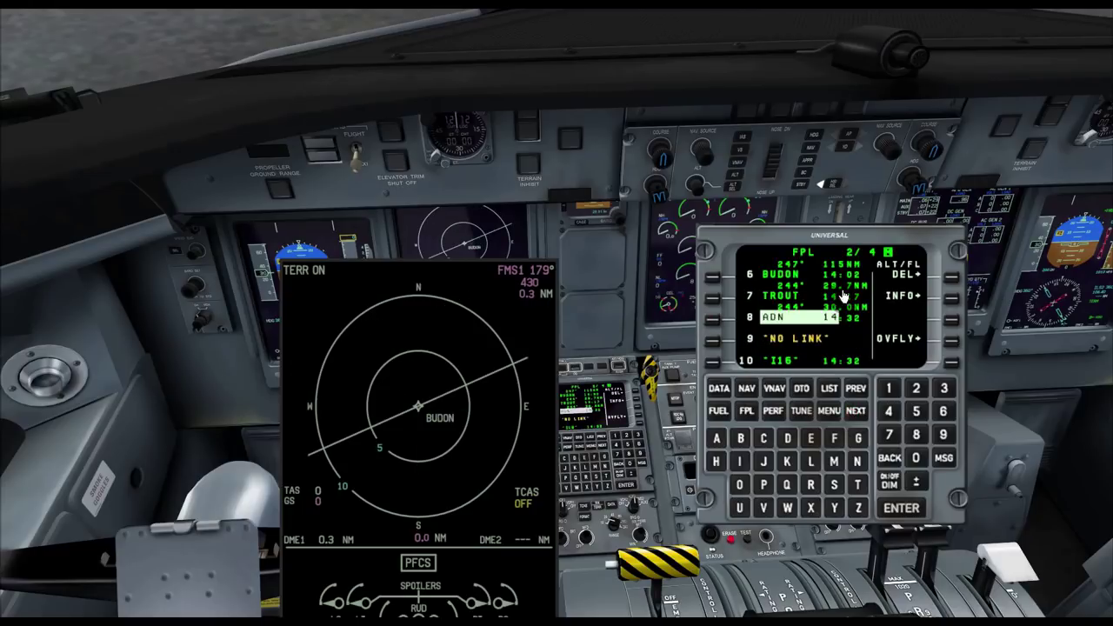
pyautogui.click(954, 277)
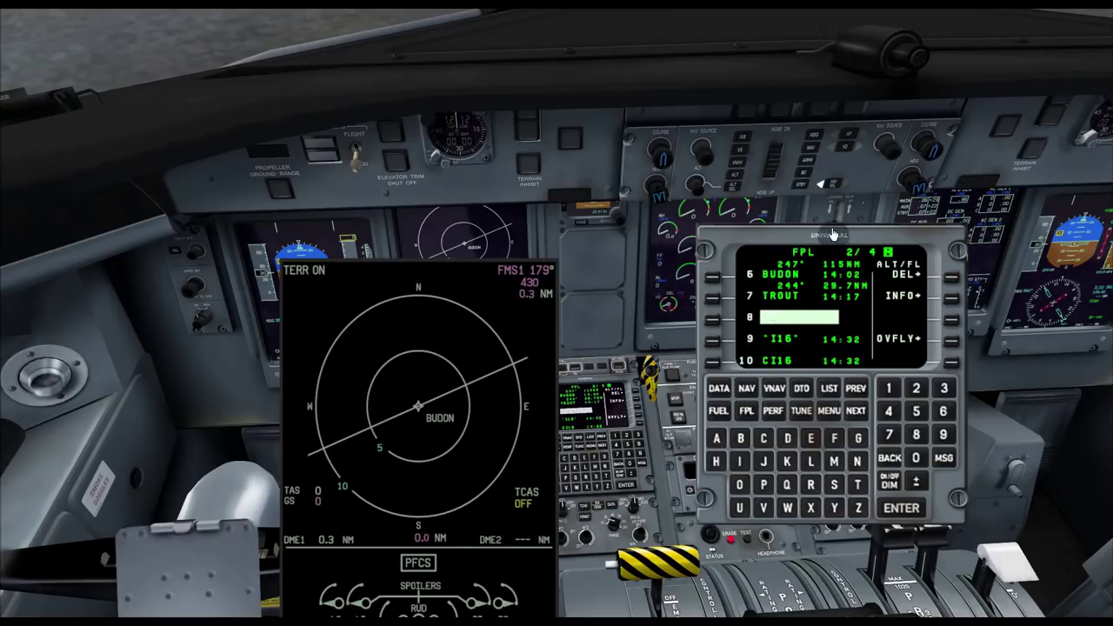
# - Delete the NO LINK discontinuity after TROUT so the route joins the I16 approach
pyautogui.click(856, 411)
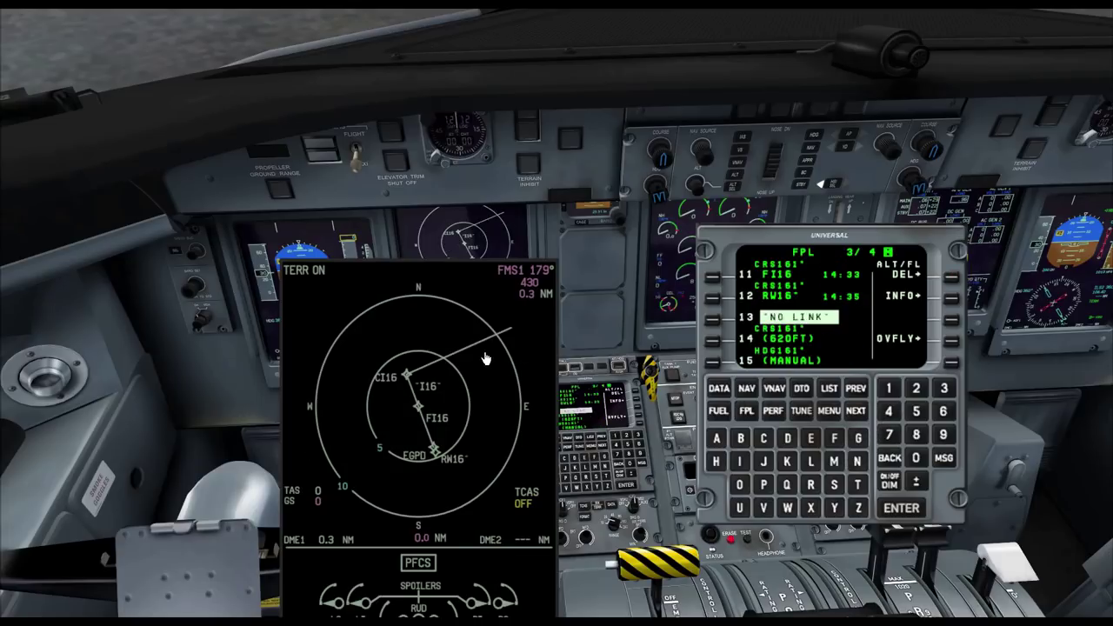
pyautogui.click(889, 459)
pyautogui.click(711, 317)
pyautogui.click(857, 412)
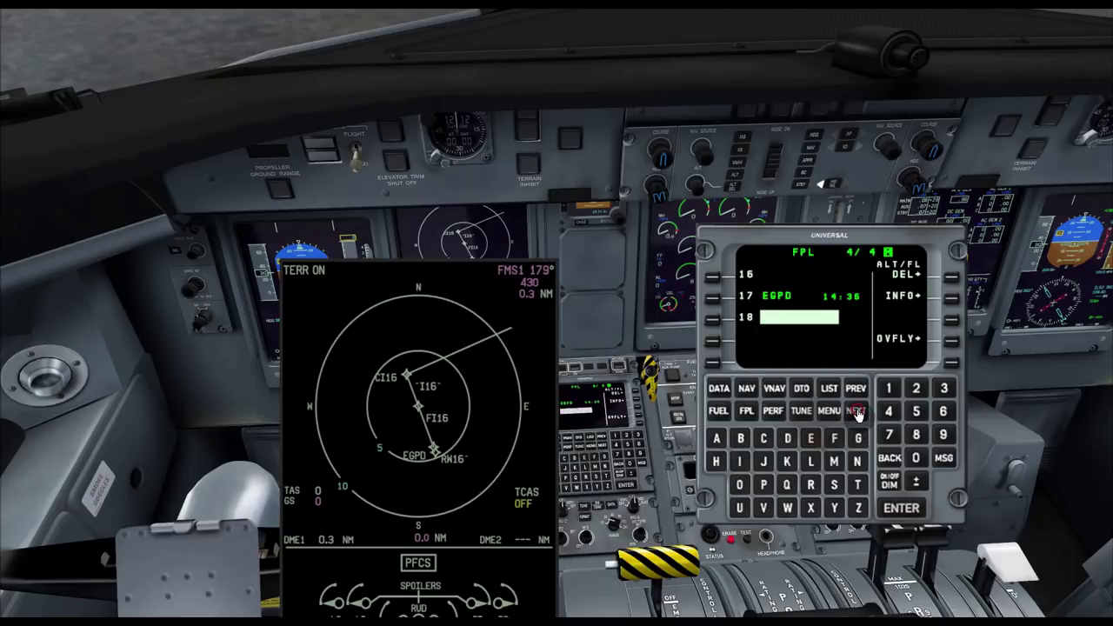
pyautogui.click(858, 412)
pyautogui.click(857, 412)
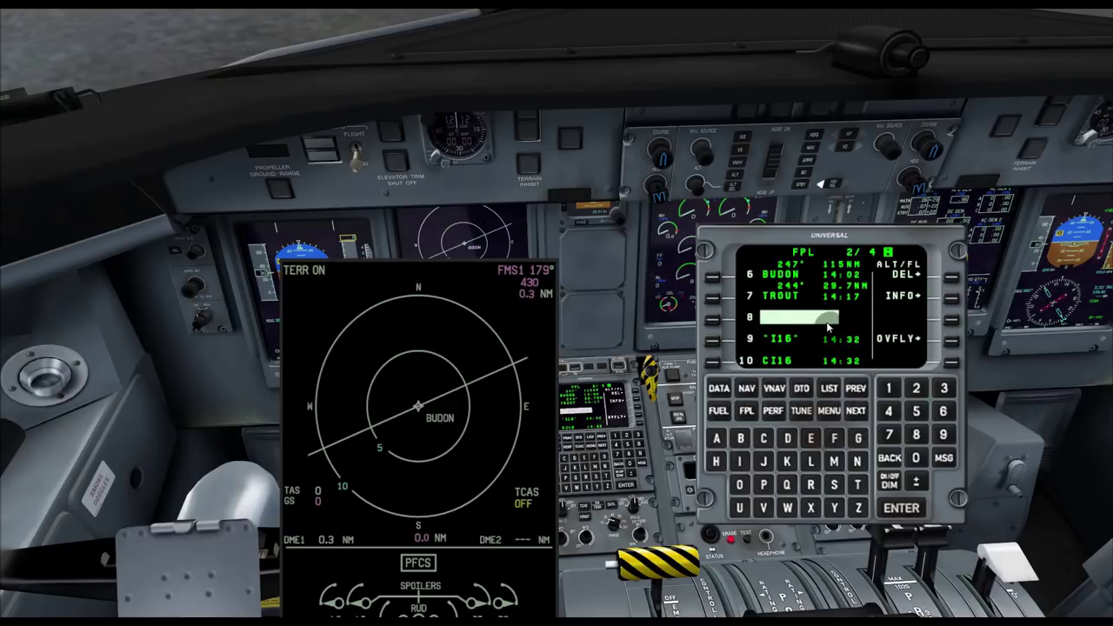
pyautogui.click(711, 316)
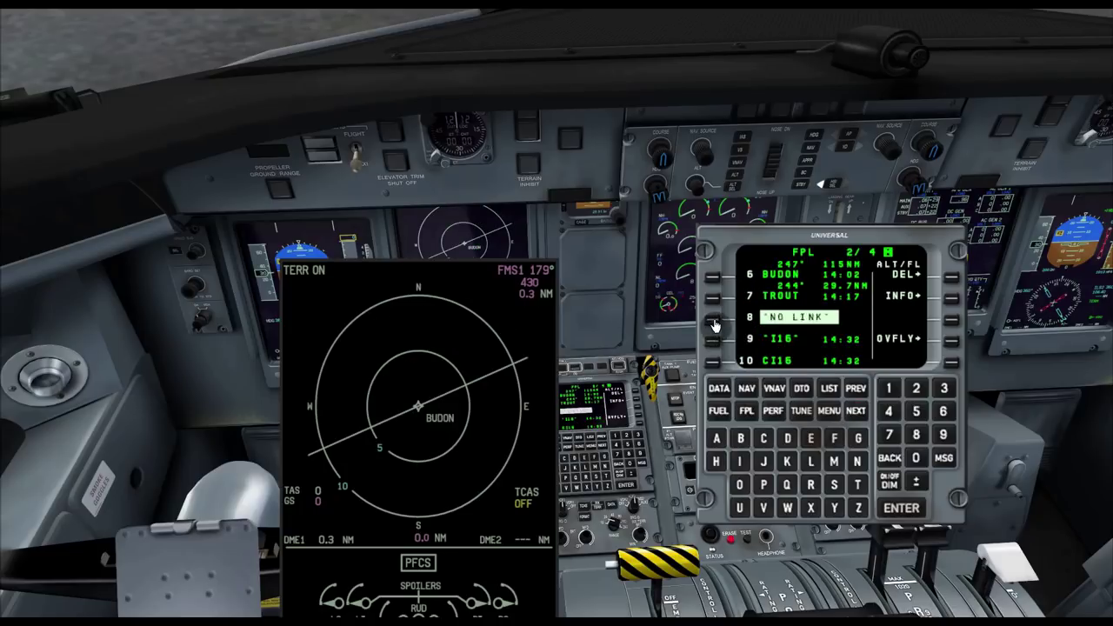
pyautogui.click(951, 274)
pyautogui.click(856, 414)
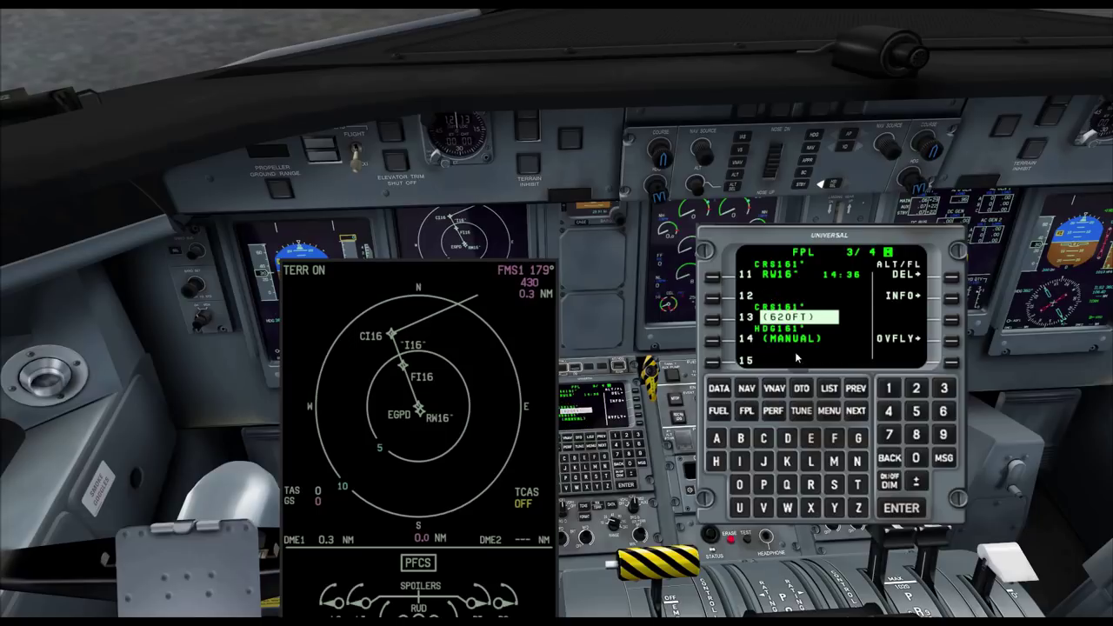
# - Delete the NO LINK discontinuity after RW16 and page back to flight plan page 1
pyautogui.click(804, 296)
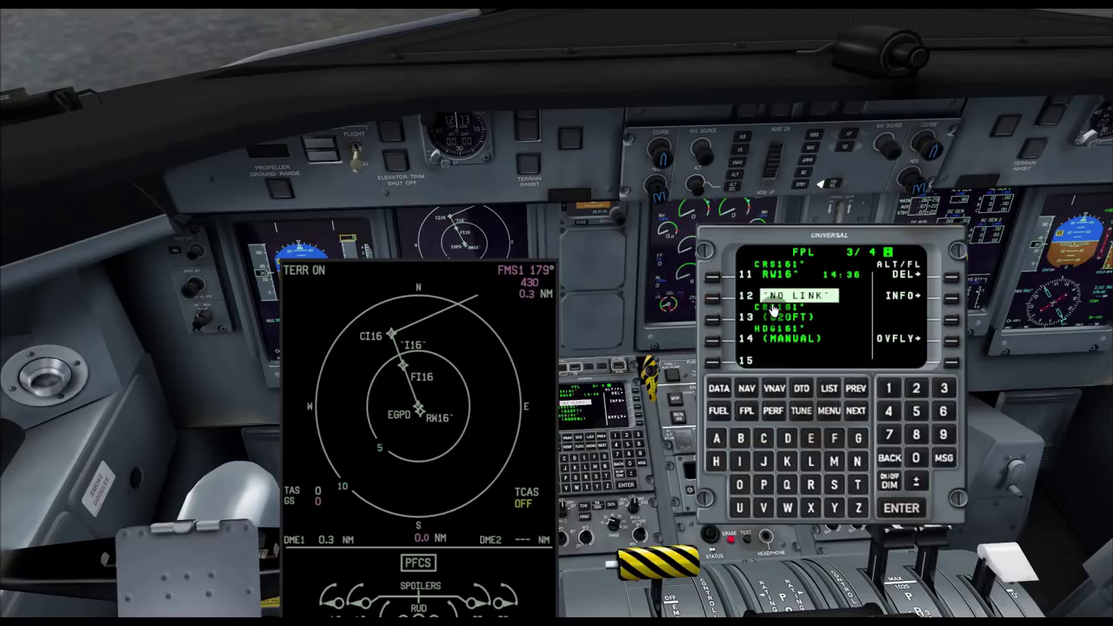
pyautogui.click(948, 276)
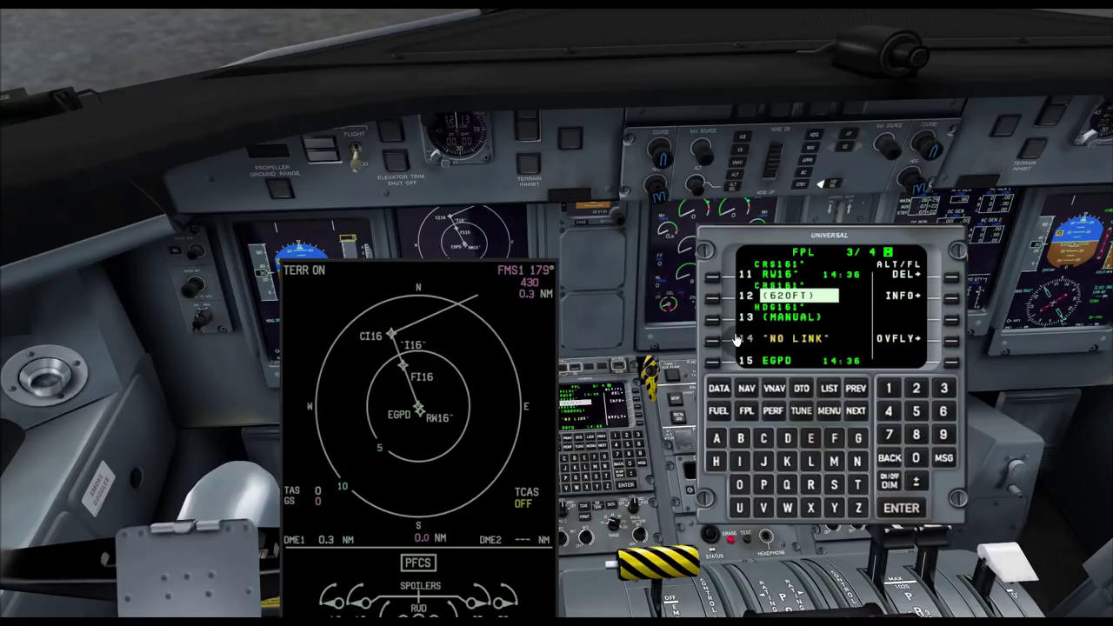
pyautogui.click(848, 416)
pyautogui.click(849, 415)
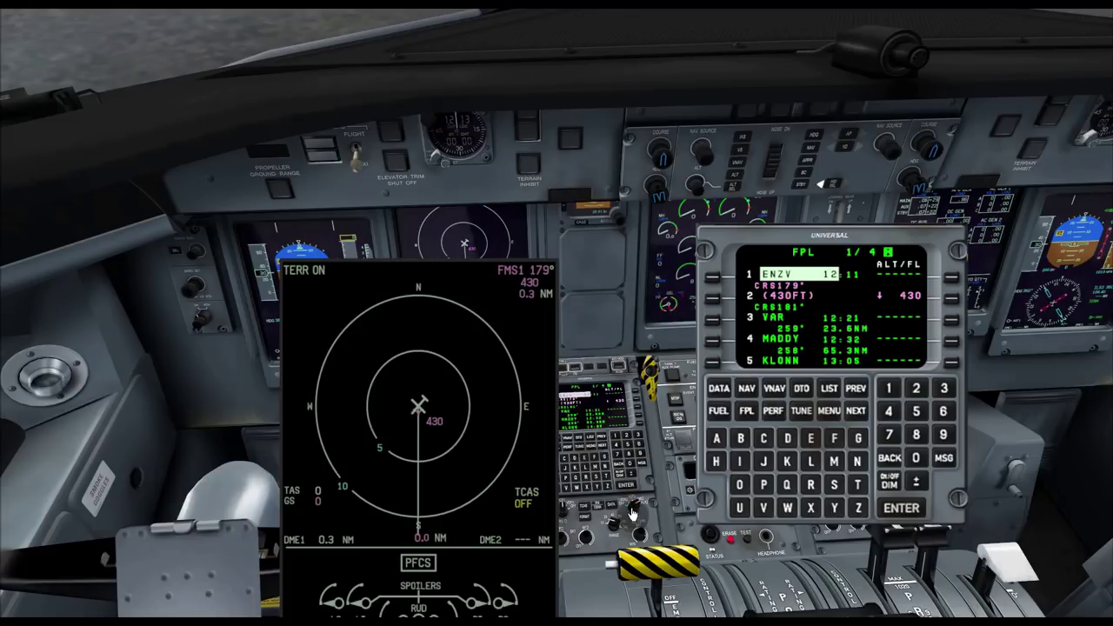
# - Page to the approach portion of the plan and set the captain's ND to ARC map
pyautogui.scroll(3, 619, 530)
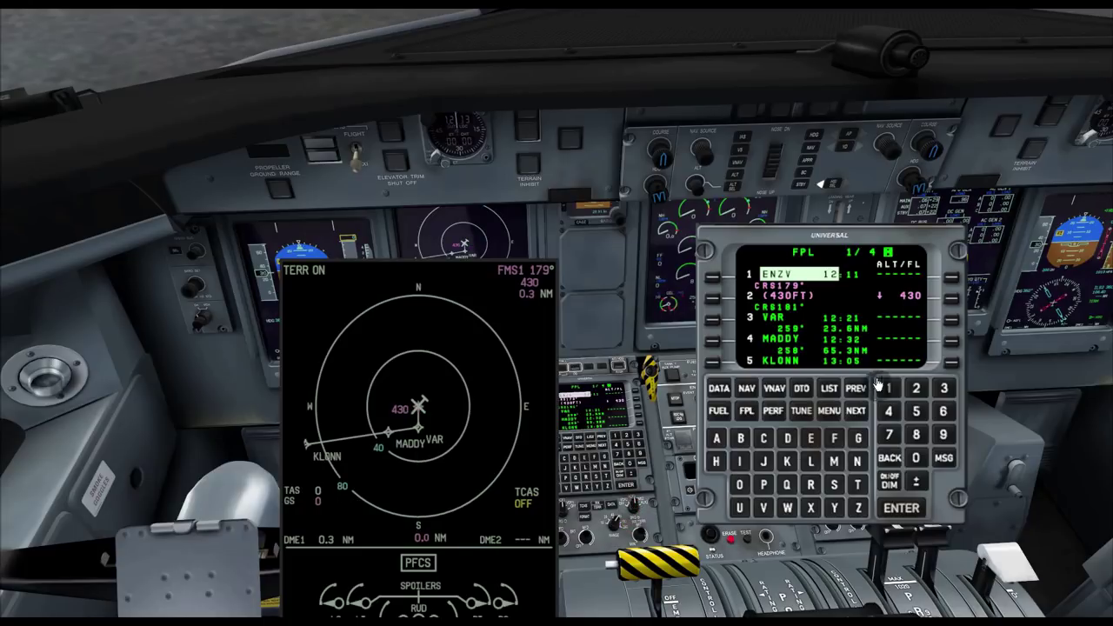
pyautogui.click(857, 411)
pyautogui.click(856, 411)
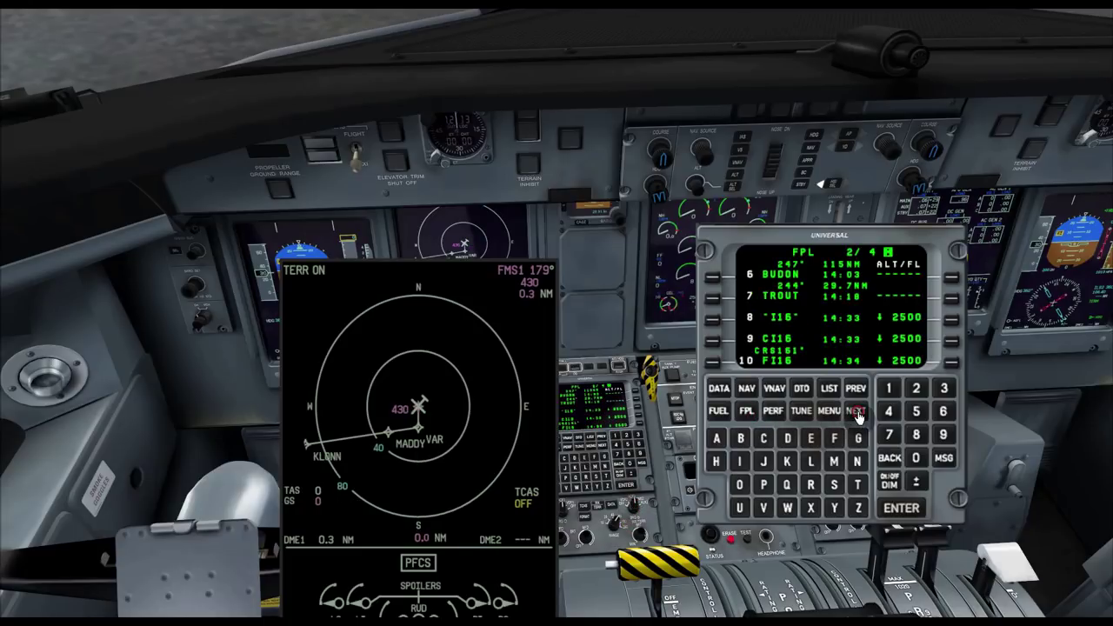
pyautogui.scroll(-2, 617, 522)
pyautogui.scroll(1, 614, 522)
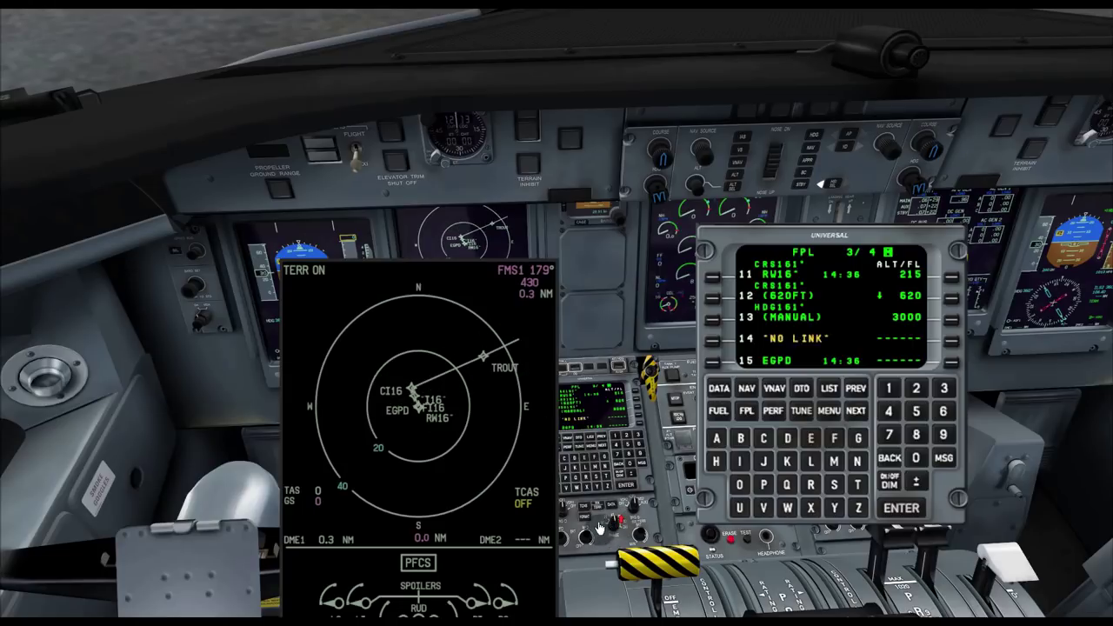
pyautogui.click(426, 423)
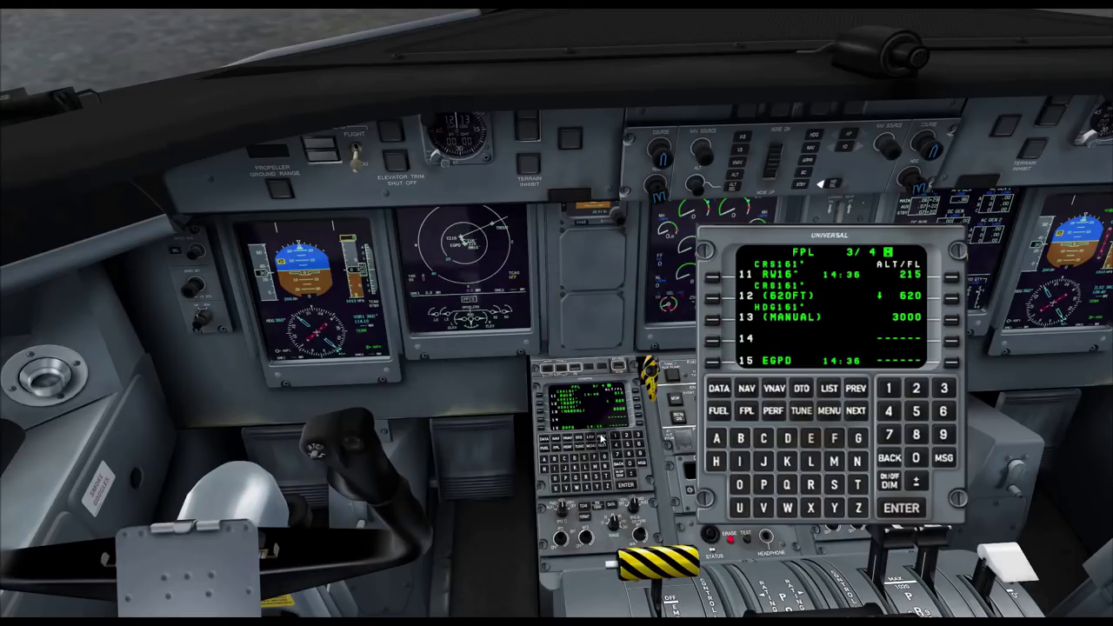
pyautogui.click(594, 513)
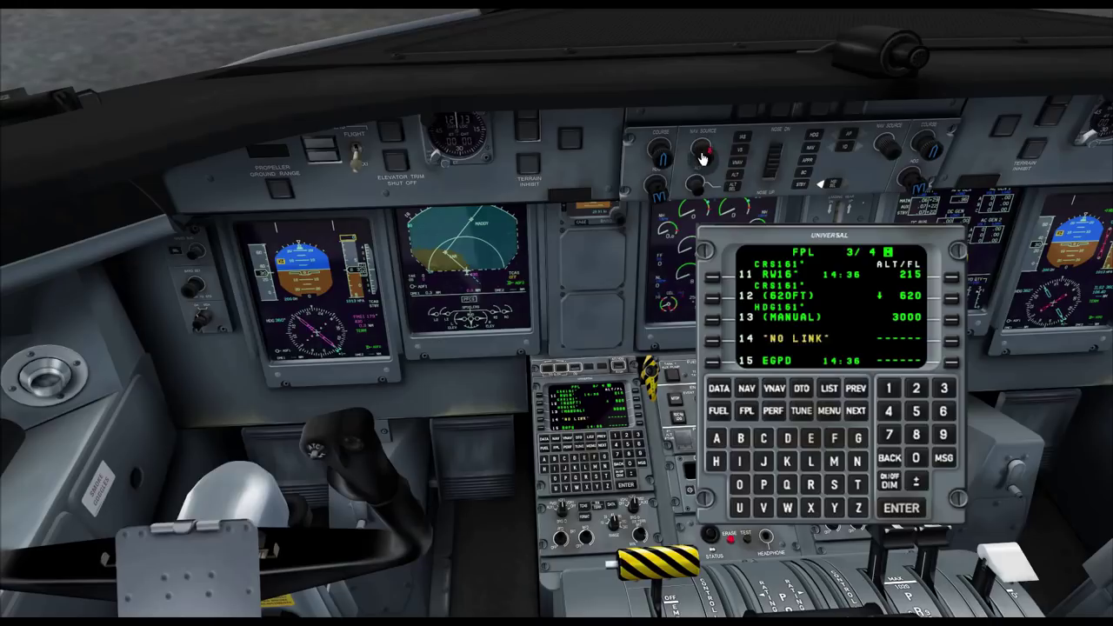
pyautogui.click(352, 315)
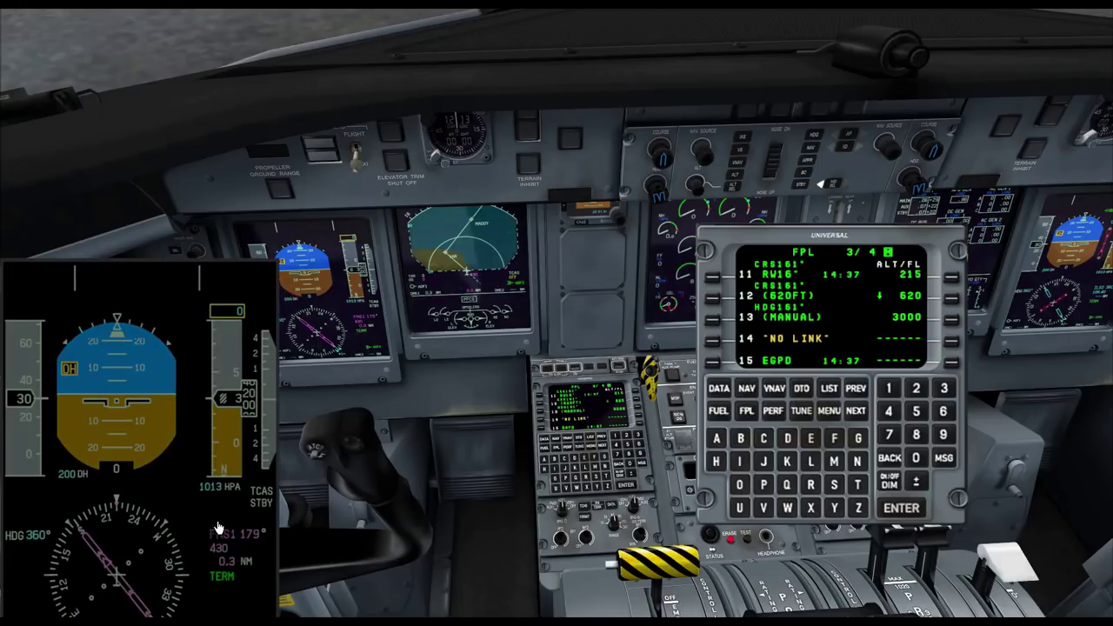
pyautogui.click(150, 472)
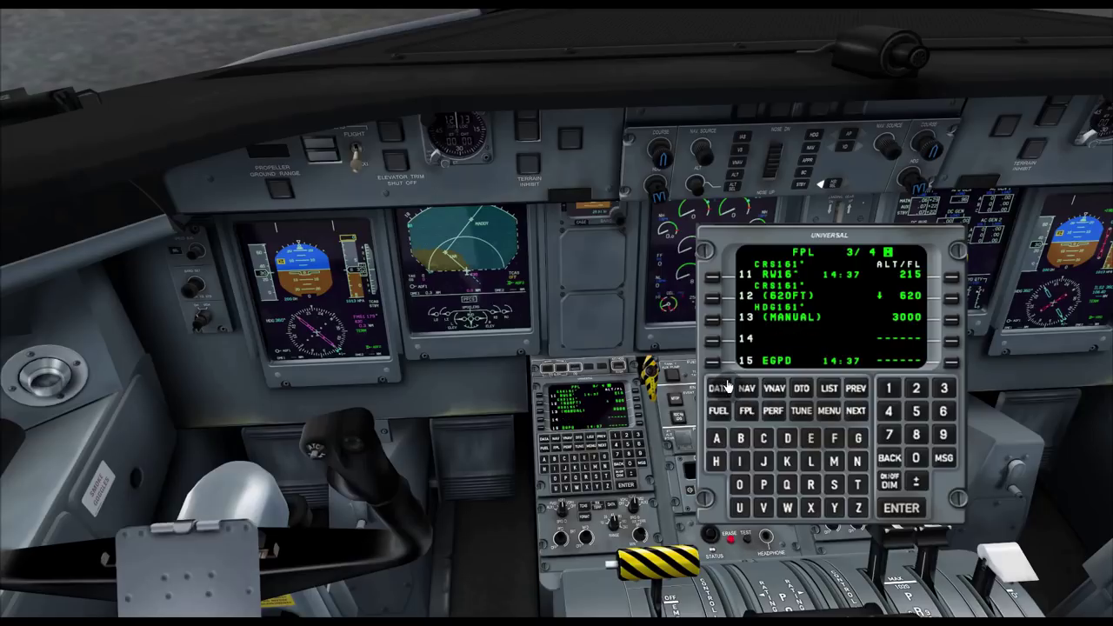